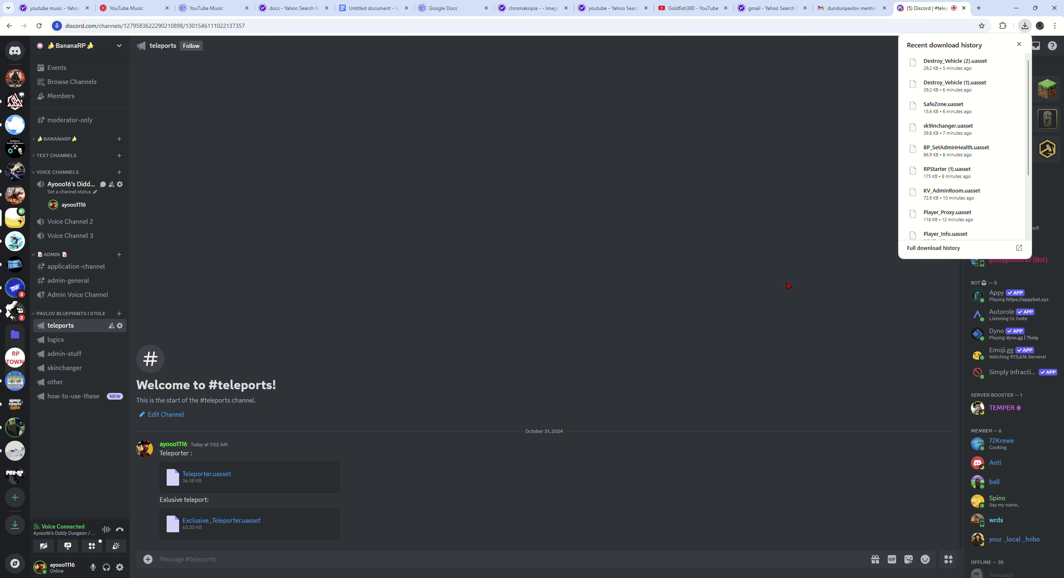
- Switch to the Pavlov project in Unreal Editor and create a folder named jimmy in UGC4061232 Content
left_click(696, 577)
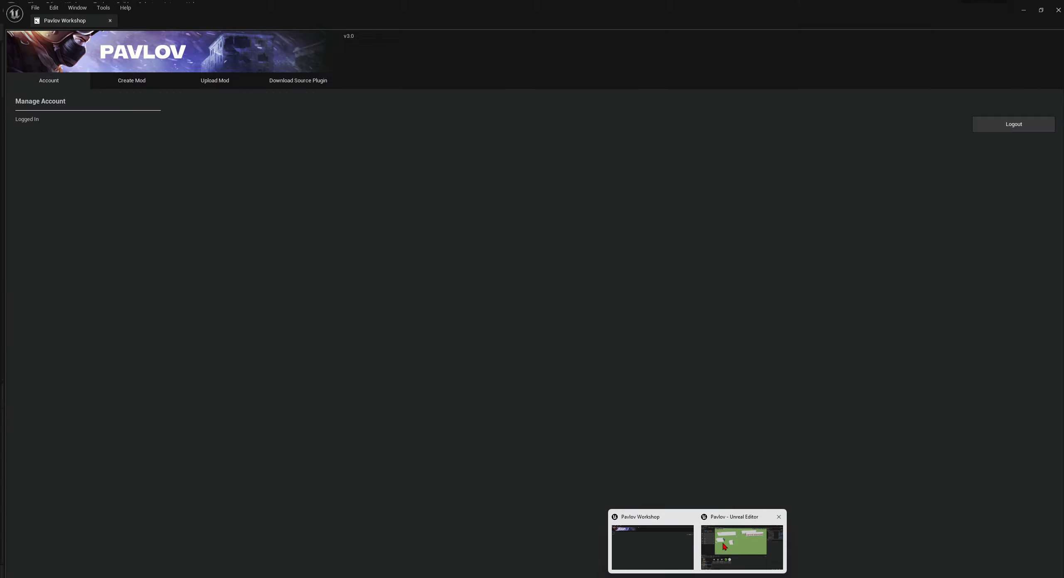
left_click(723, 548)
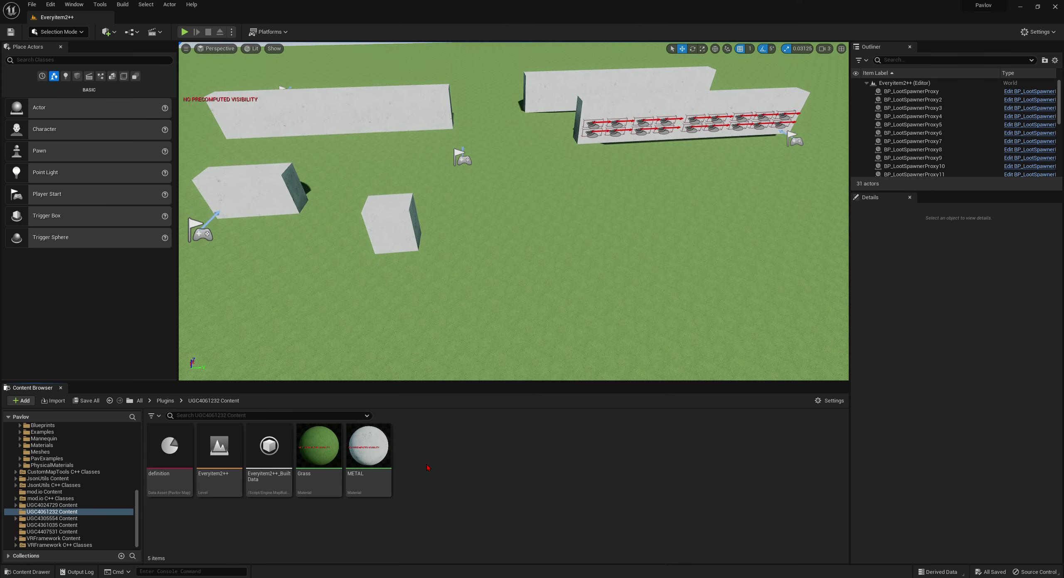
right_click(447, 452)
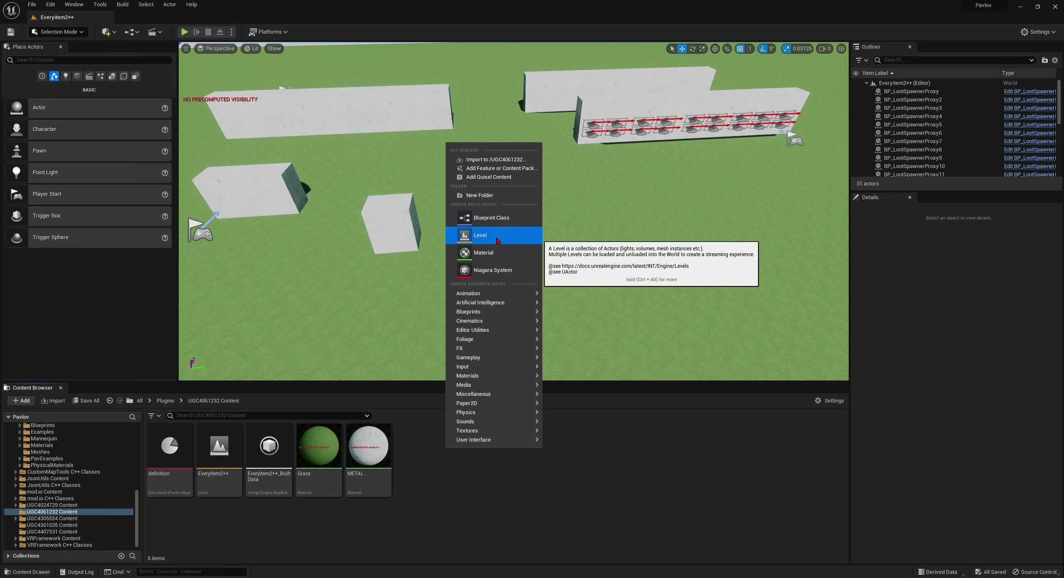
left_click(480, 195)
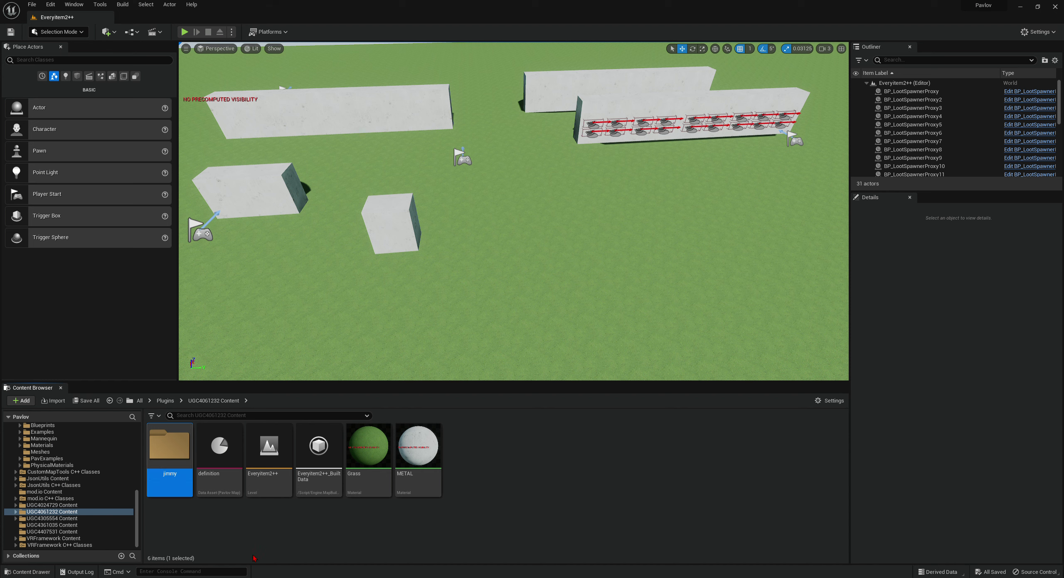
- Show the jimmy folder in File Explorer and move its window aside to make room for a second one
right_click(163, 438)
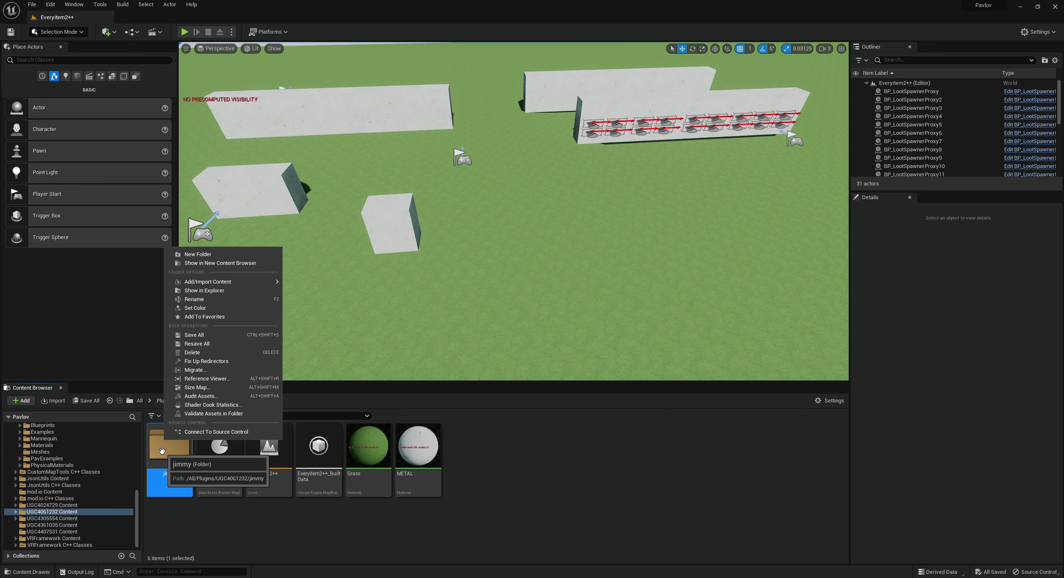
left_click(233, 293)
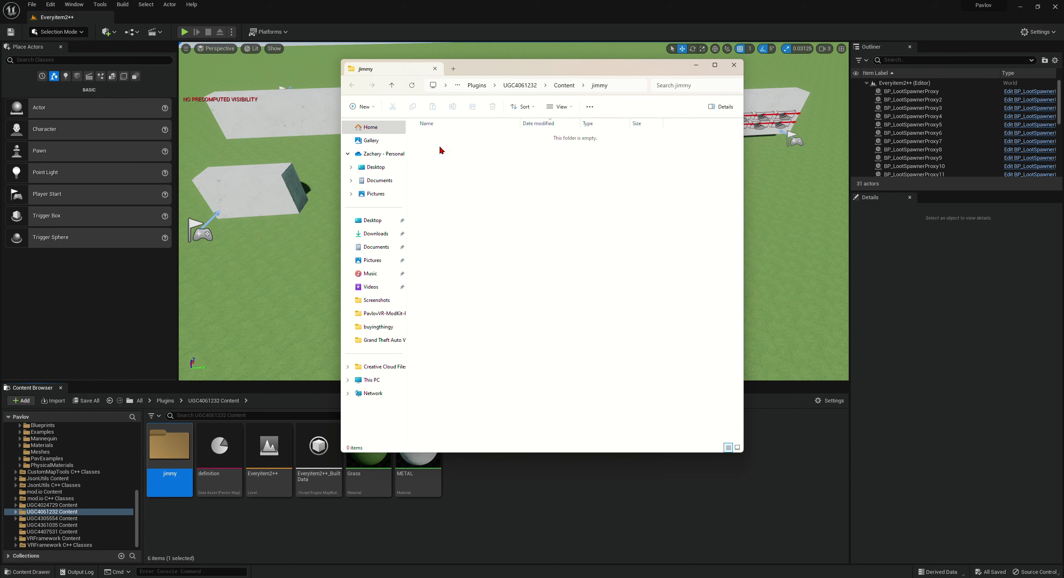
left_click_drag(495, 79, 249, 89)
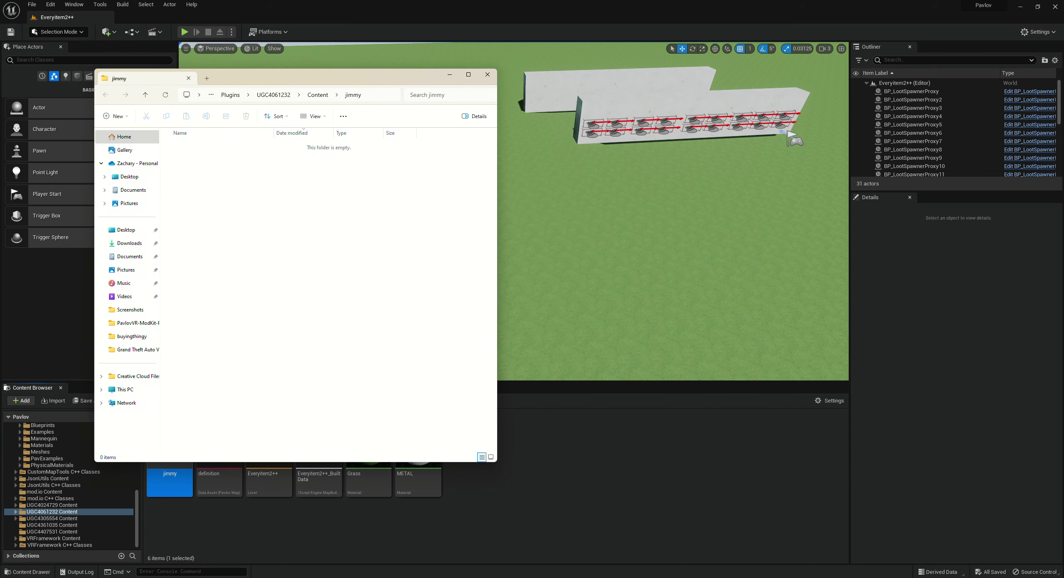
- Move Admin_Teleporter.uasset from the Downloads folder into the jimmy folder and minimize both File Explorer windows
mouse_move(642, 577)
mouse_move(533, 577)
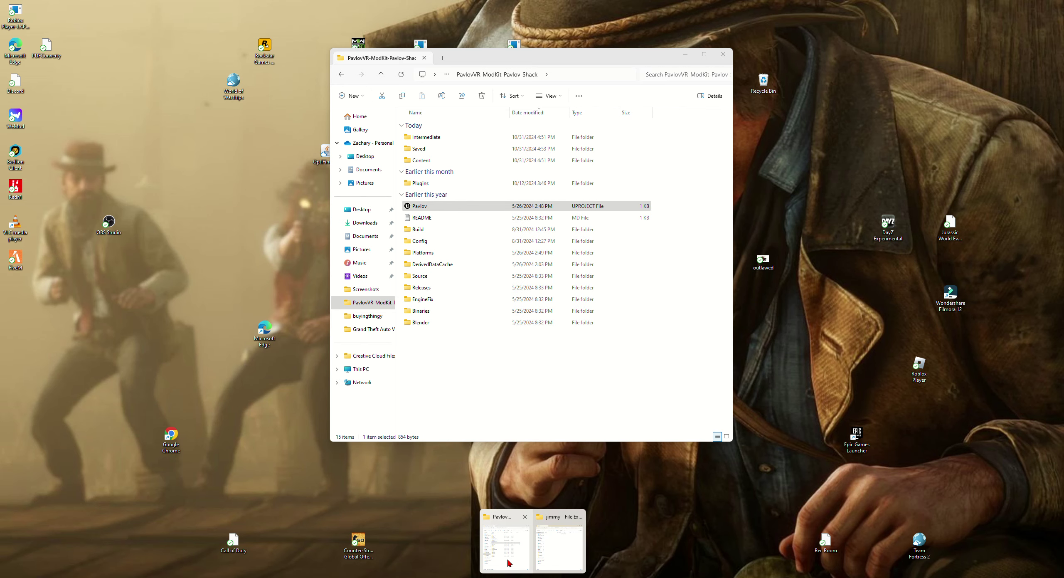
left_click(509, 562)
left_click_drag(613, 59, 797, 94)
left_click(550, 253)
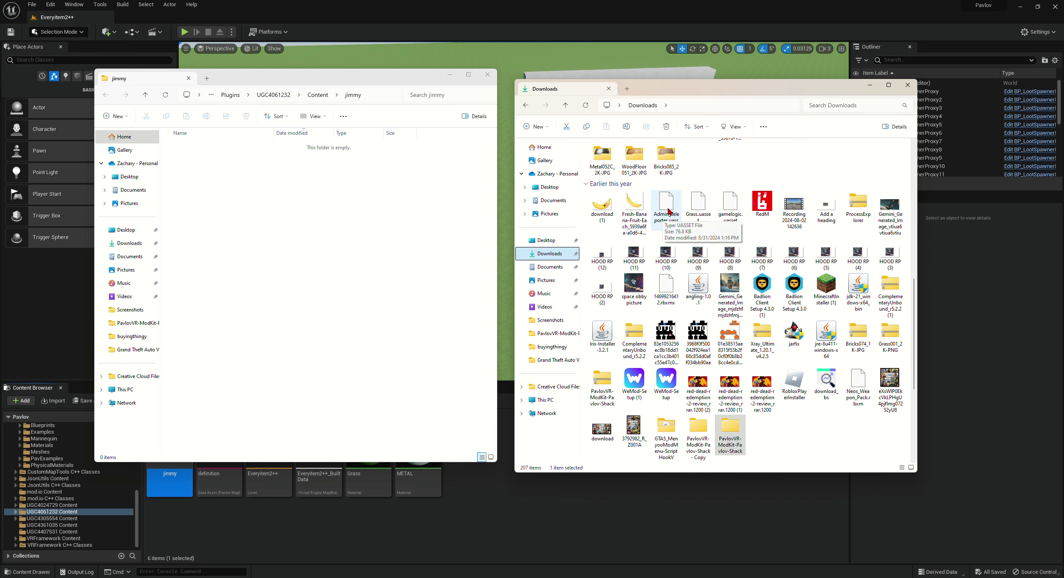
left_click_drag(664, 209, 208, 188)
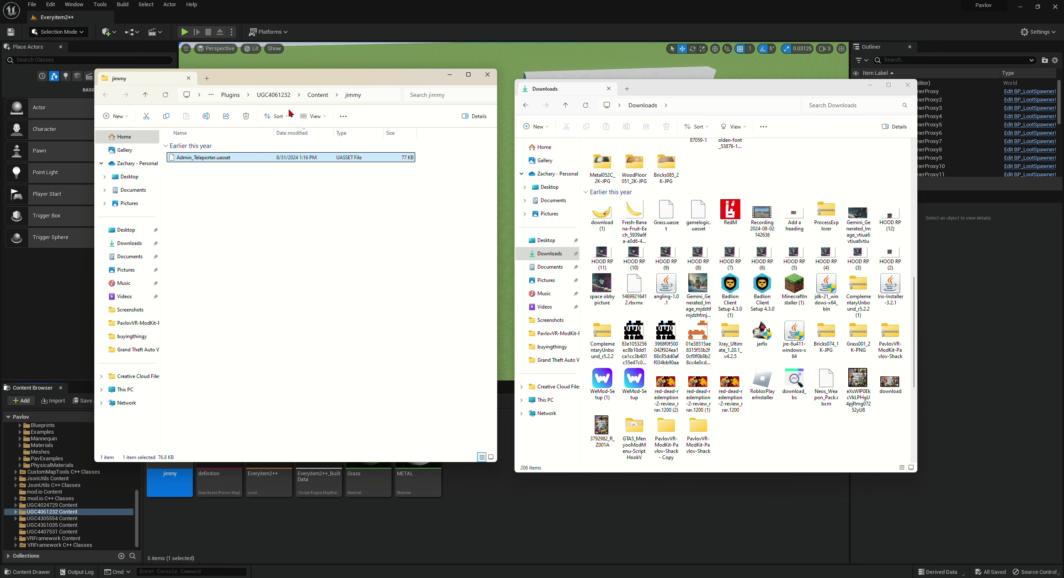
left_click(449, 76)
left_click(870, 85)
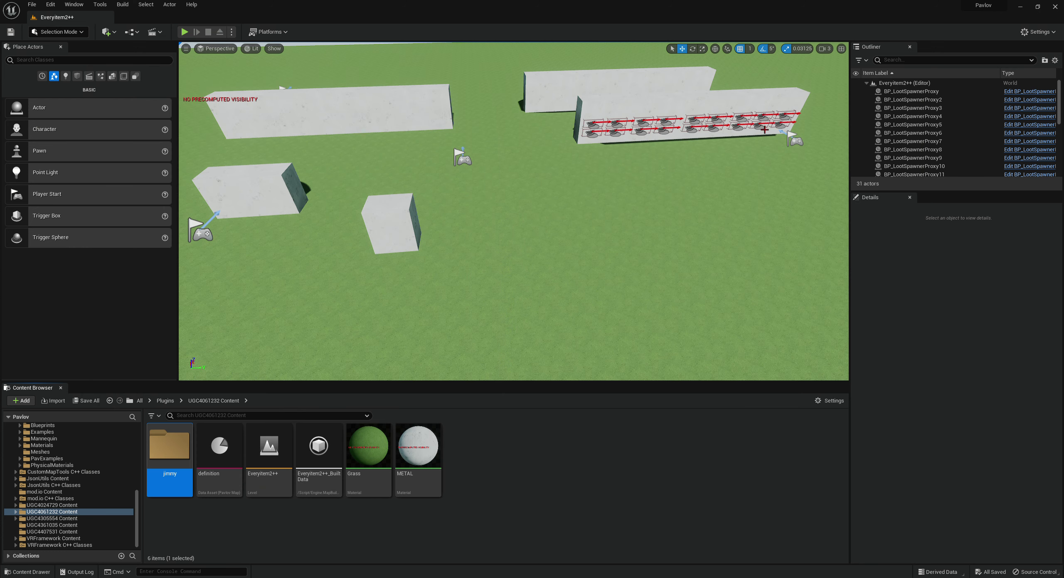
- Place the Admin_Teleporter blueprint from the jimmy folder on the grass in the level
double_click(179, 465)
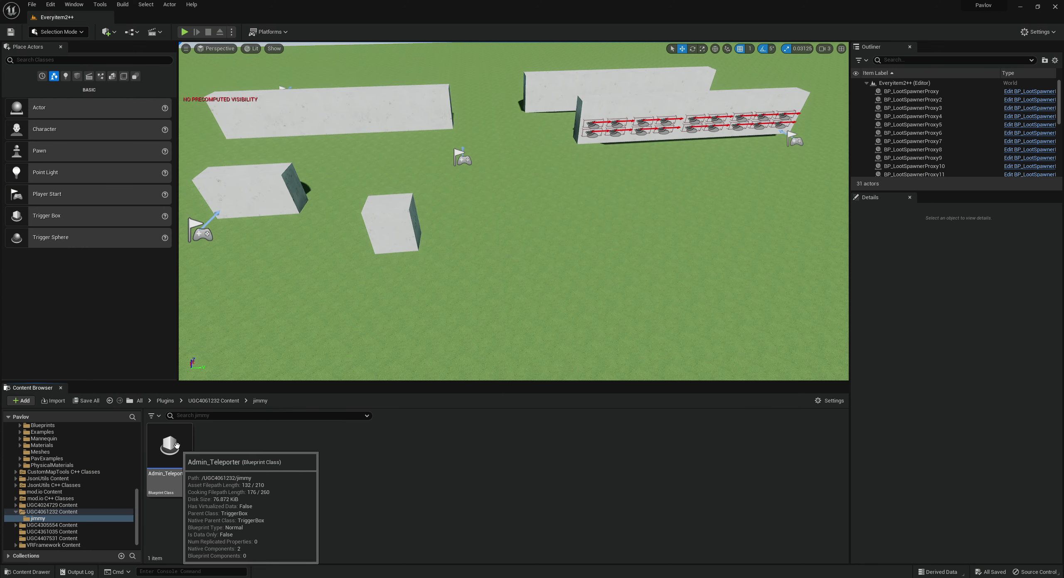
left_click_drag(169, 456, 356, 317)
left_click_drag(576, 269, 582, 228)
key("w")
right_click_drag(582, 228, 605, 241)
right_click_drag(399, 249, 386, 233)
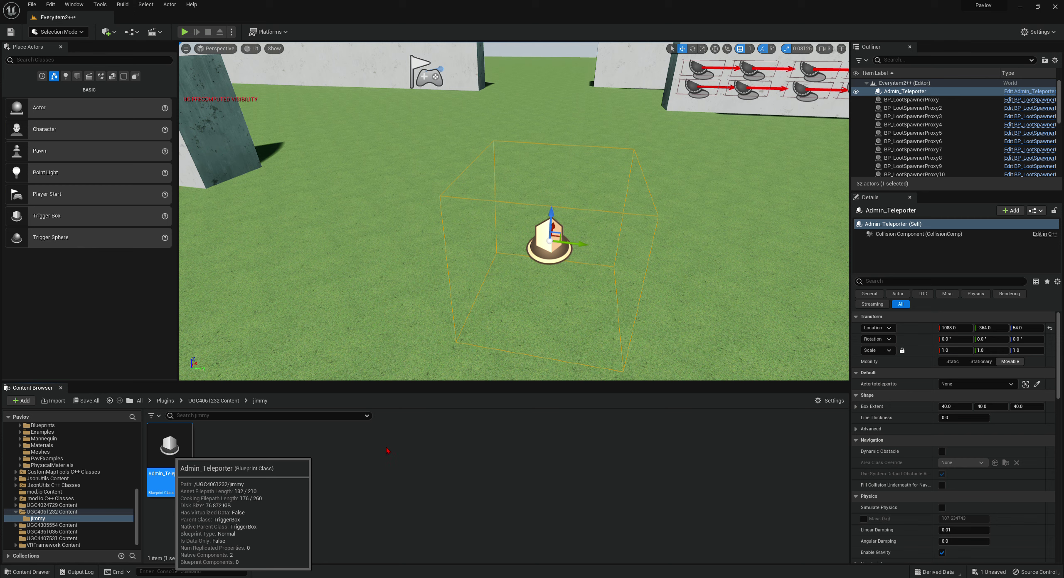
- Add an element to the default array of the names variable in the Admin_Teleporter blueprint and close its editor
mouse_move(697, 577)
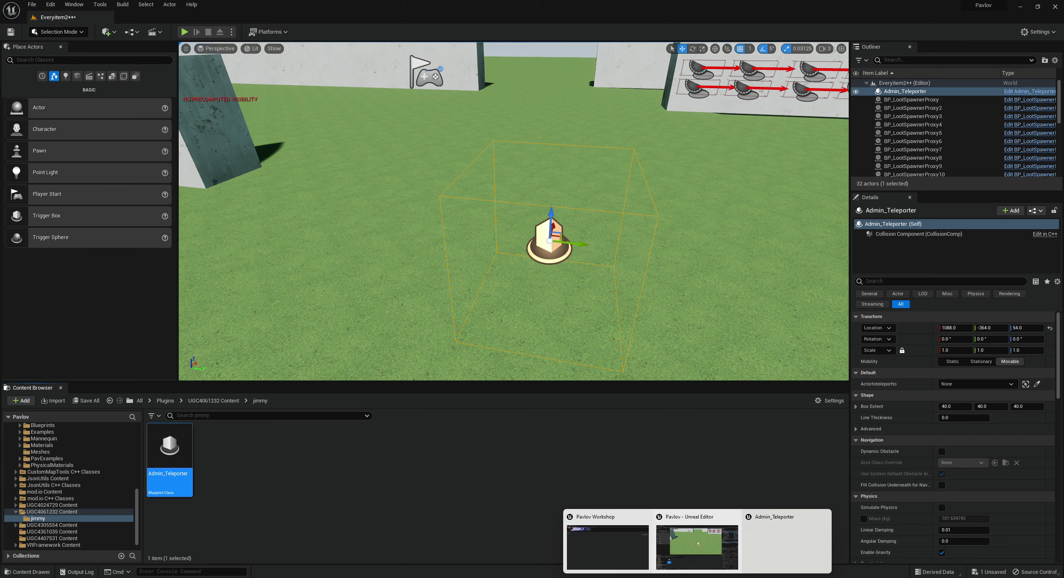
left_click(781, 544)
left_click(630, 374)
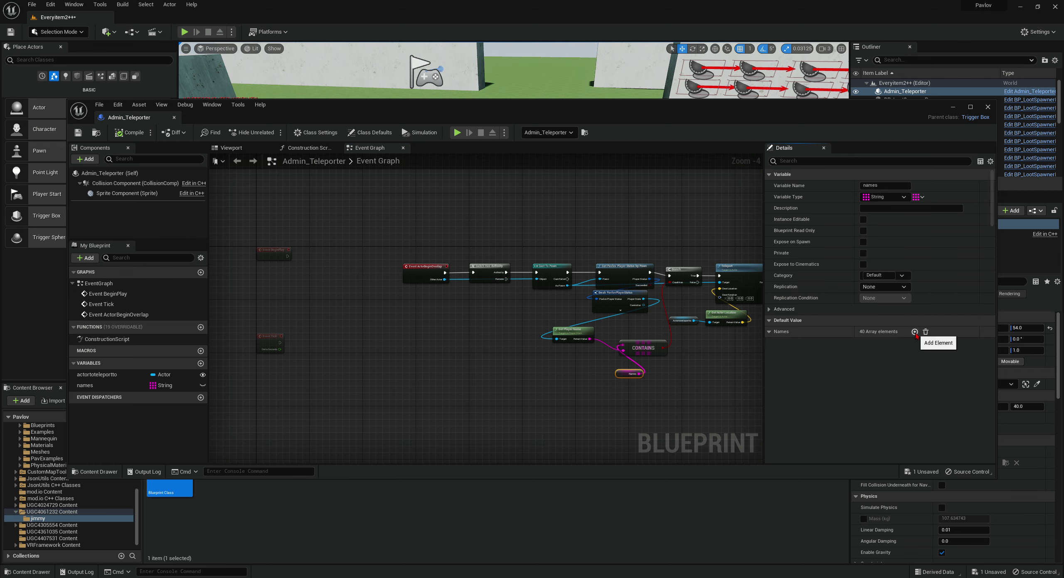
left_click(915, 331)
scroll(864, 402, "down", 1)
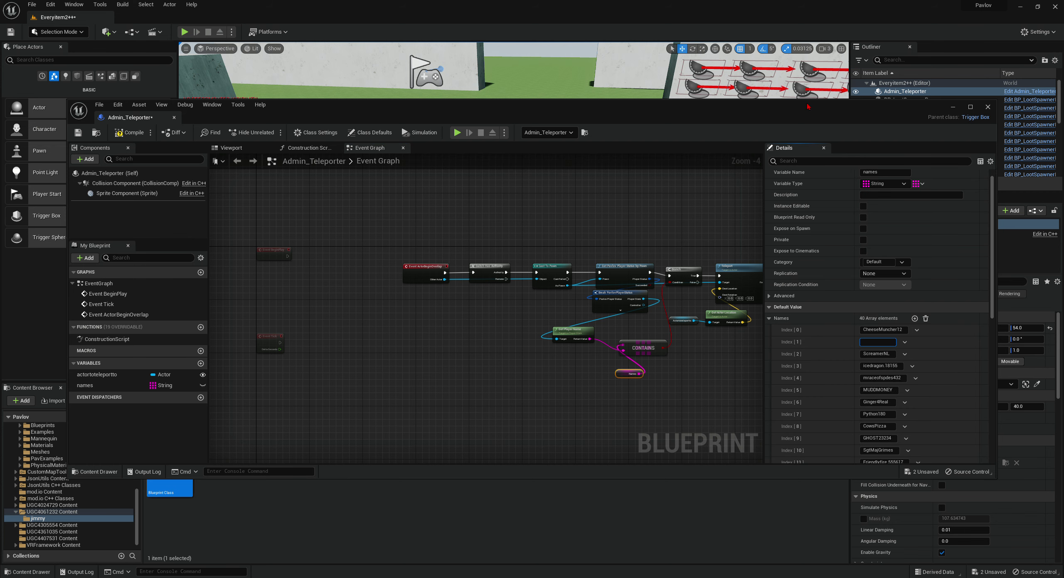
left_click(987, 107)
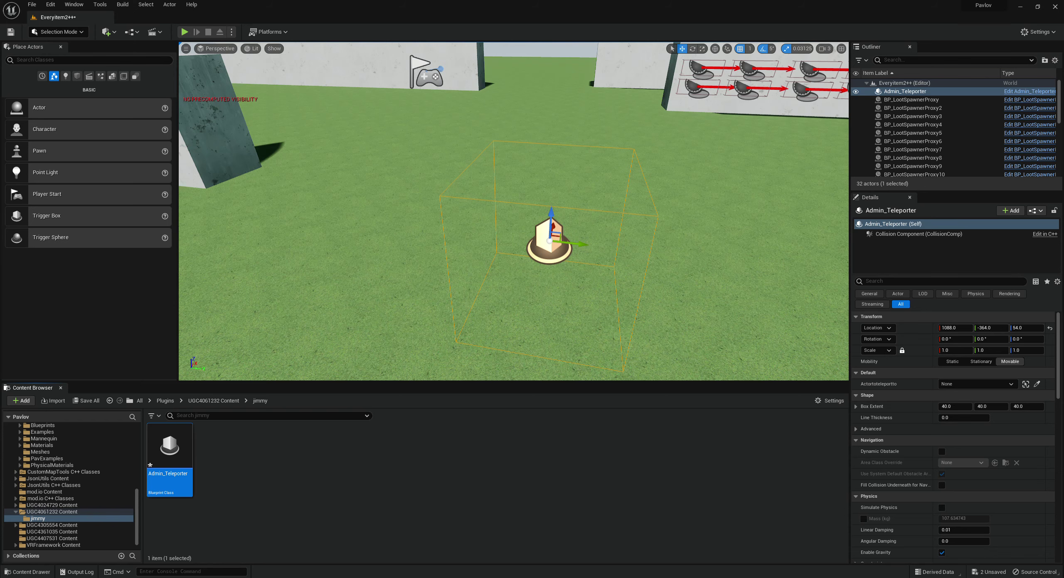
- Bring back the jimmy and Downloads folder windows and look through the downloaded files for further blueprint assets
mouse_move(532, 577)
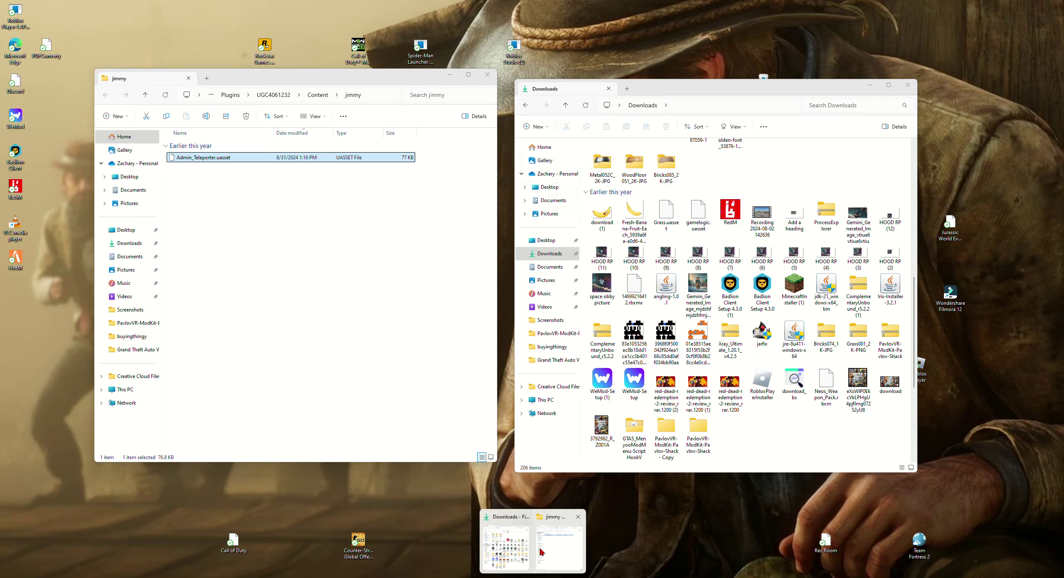
left_click(561, 549)
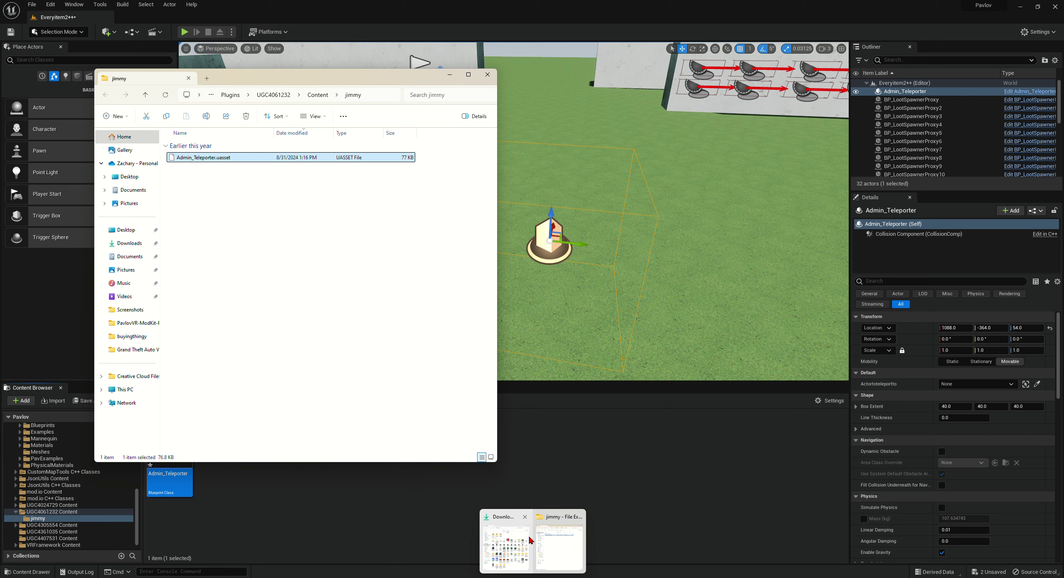
left_click(508, 549)
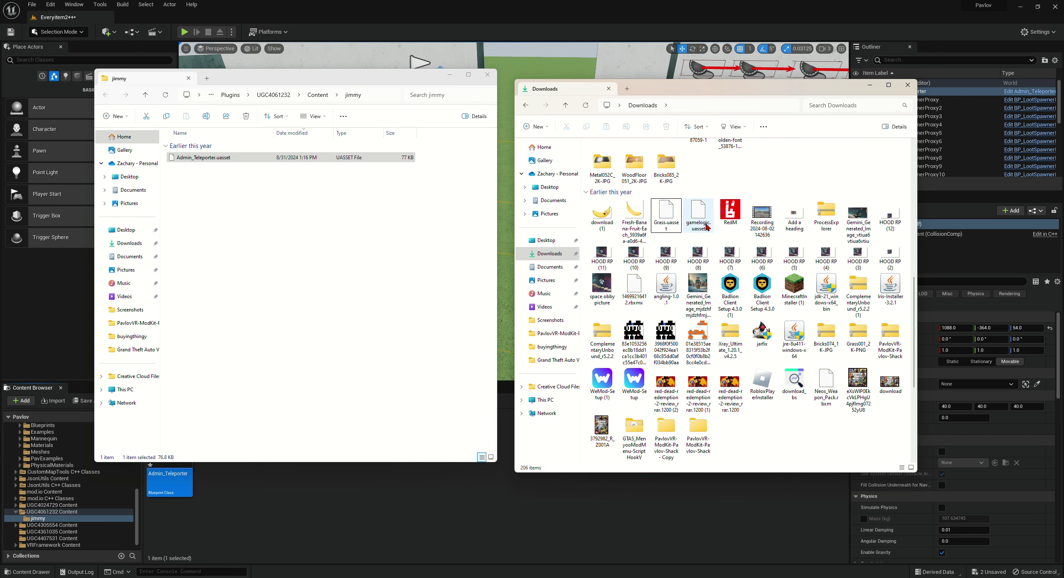
scroll(707, 232, "down", 5)
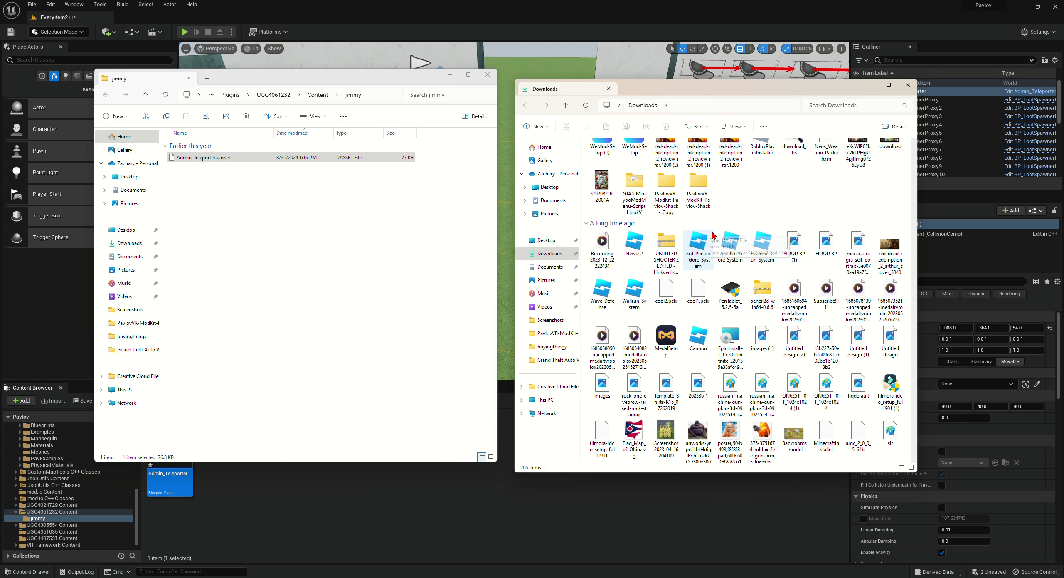
scroll(713, 232, "up", 13)
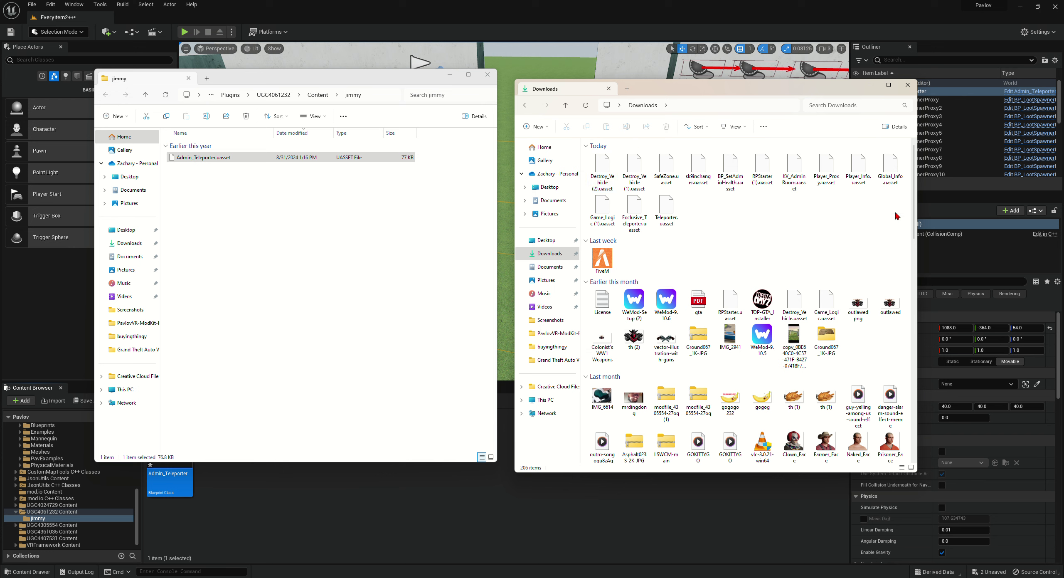
- Switch to Discord and read the blueprint descriptions in the admin-stuff channel, including the one for RPStarter
mouse_move(697, 577)
left_click(640, 577)
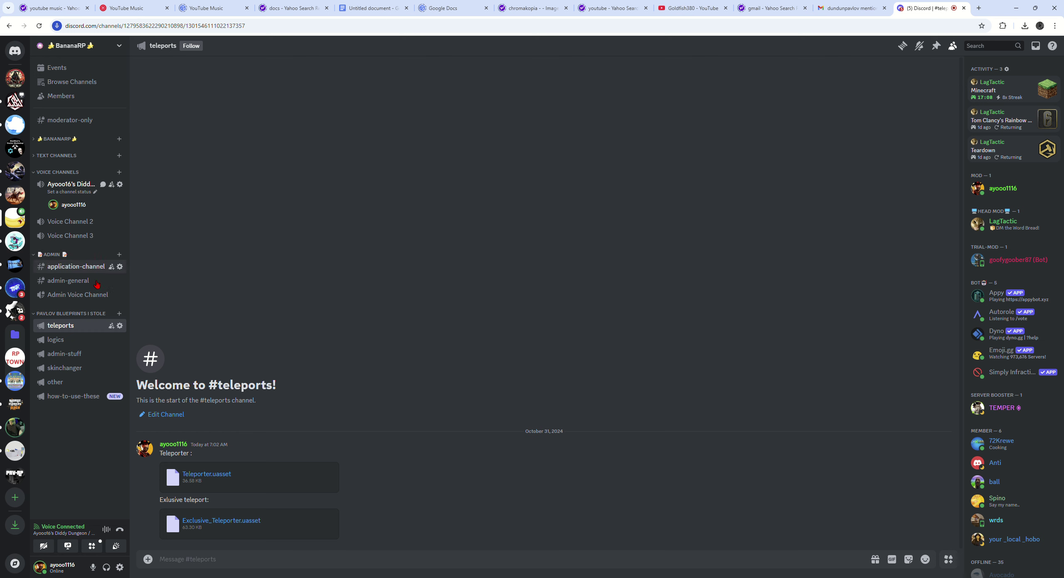
left_click(65, 354)
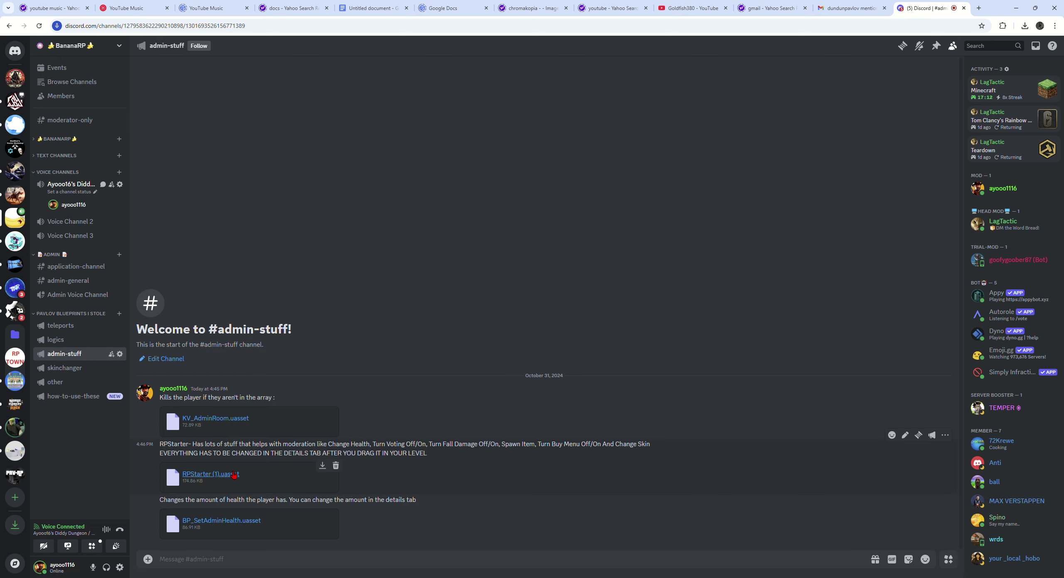
mouse_move(715, 577)
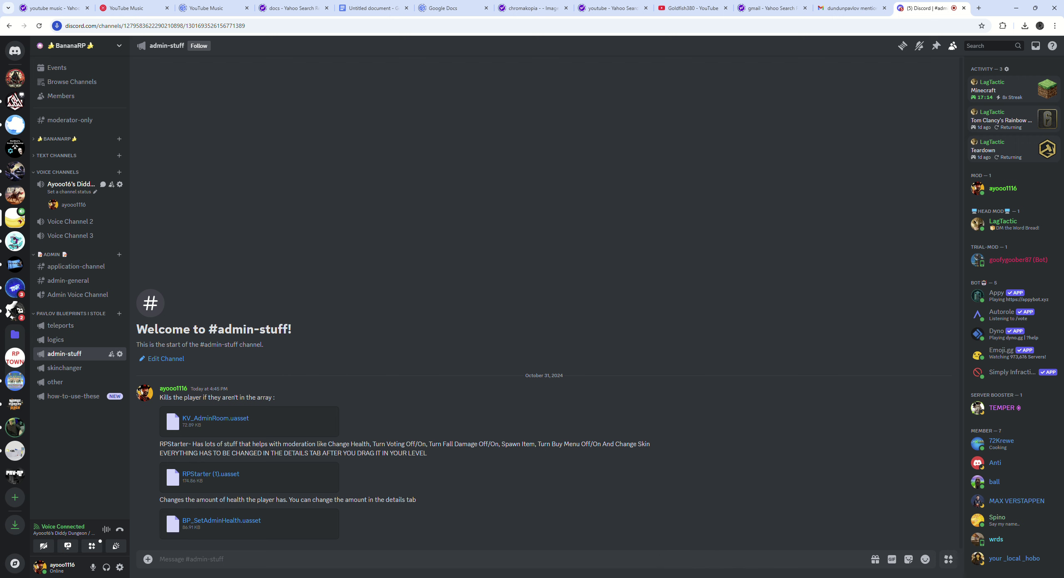
- Return to the Unreal Editor, move RPStarter (1).uasset from Downloads into the jimmy folder, and minimize both File Explorer windows
left_click(697, 577)
left_click(711, 544)
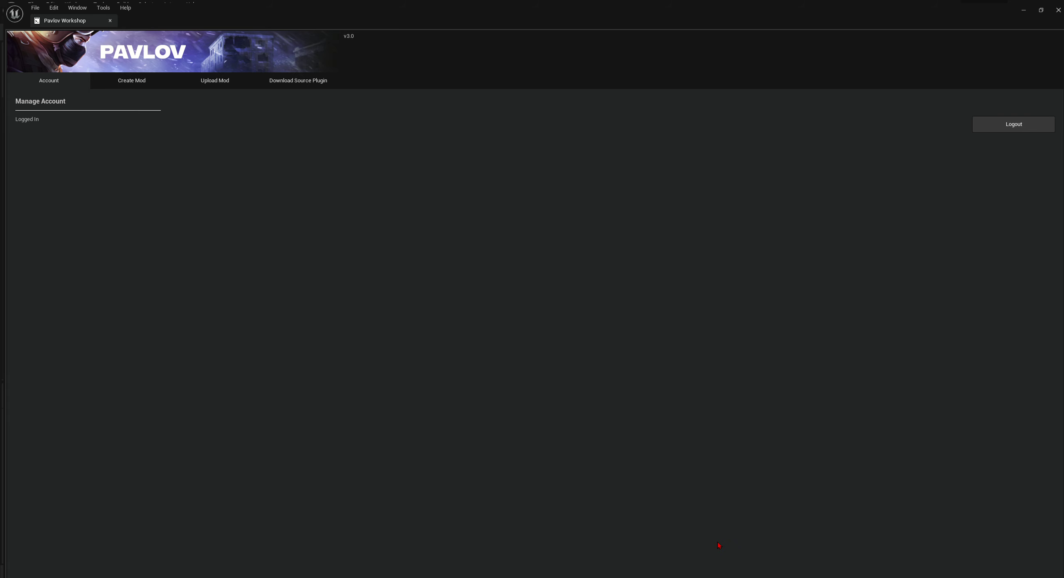
mouse_move(679, 577)
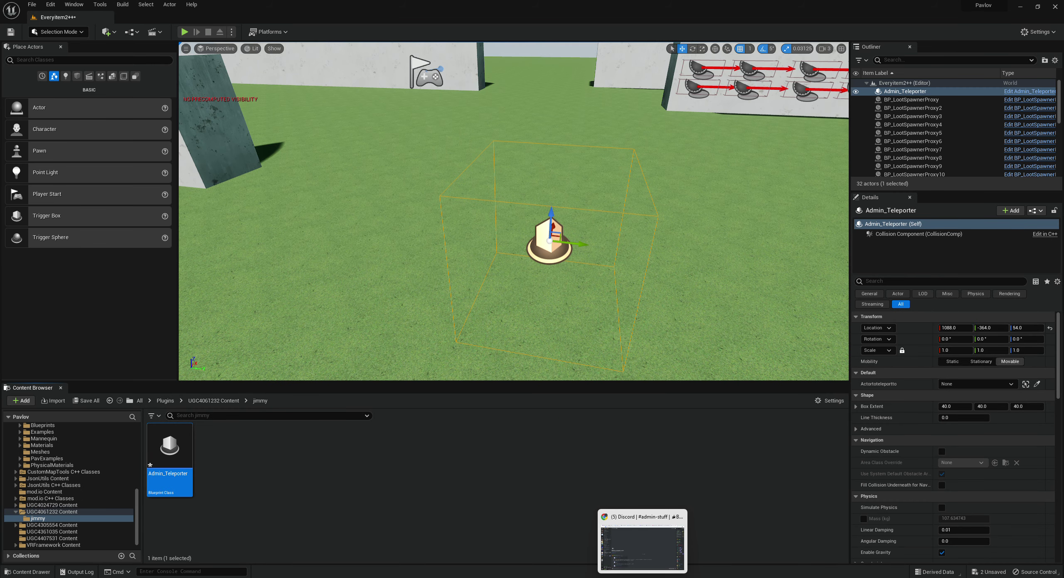
mouse_move(533, 577)
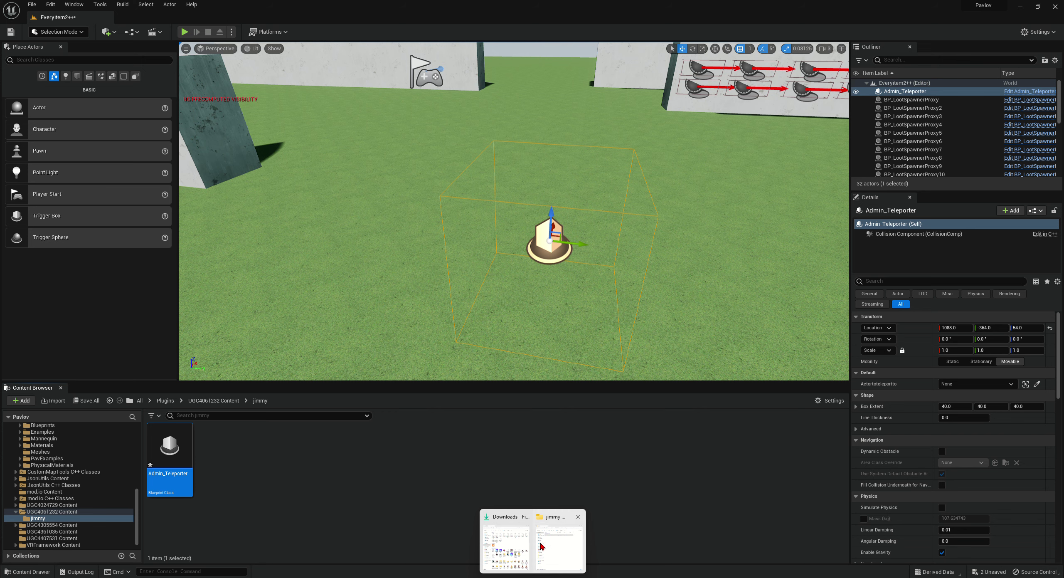
left_click(559, 554)
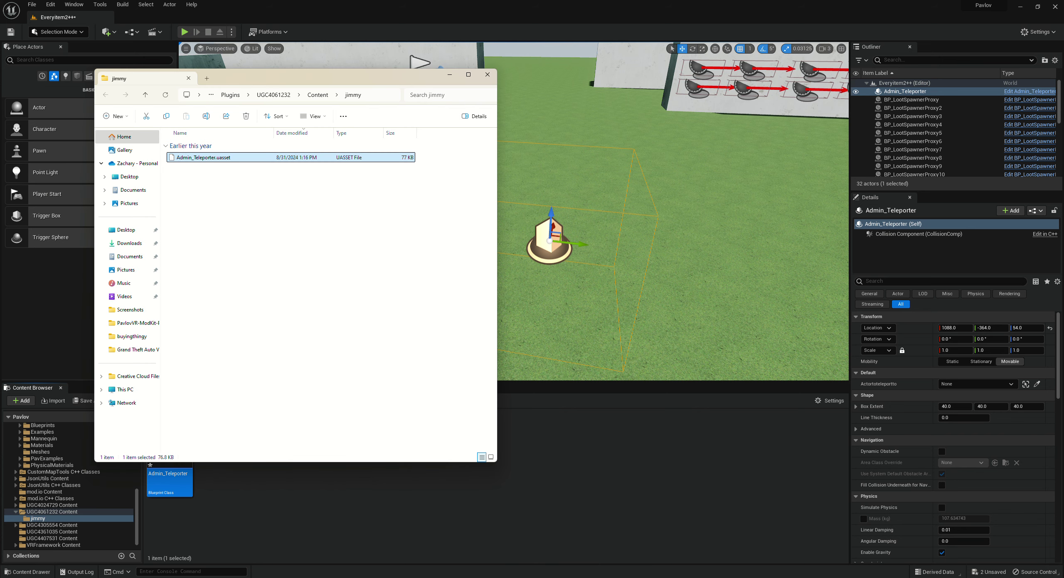
mouse_move(533, 577)
left_click(497, 555)
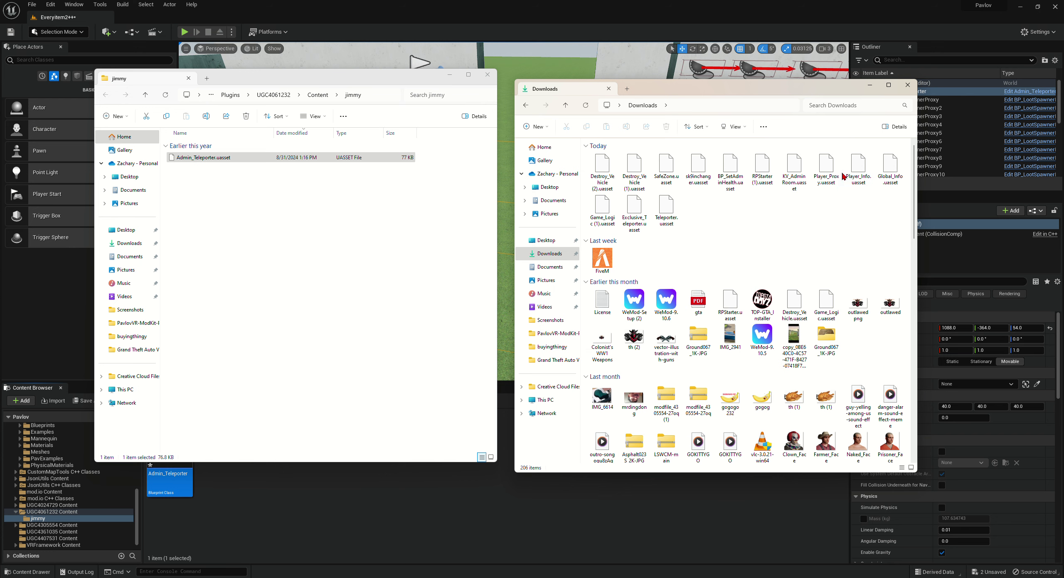
left_click_drag(764, 167, 263, 213)
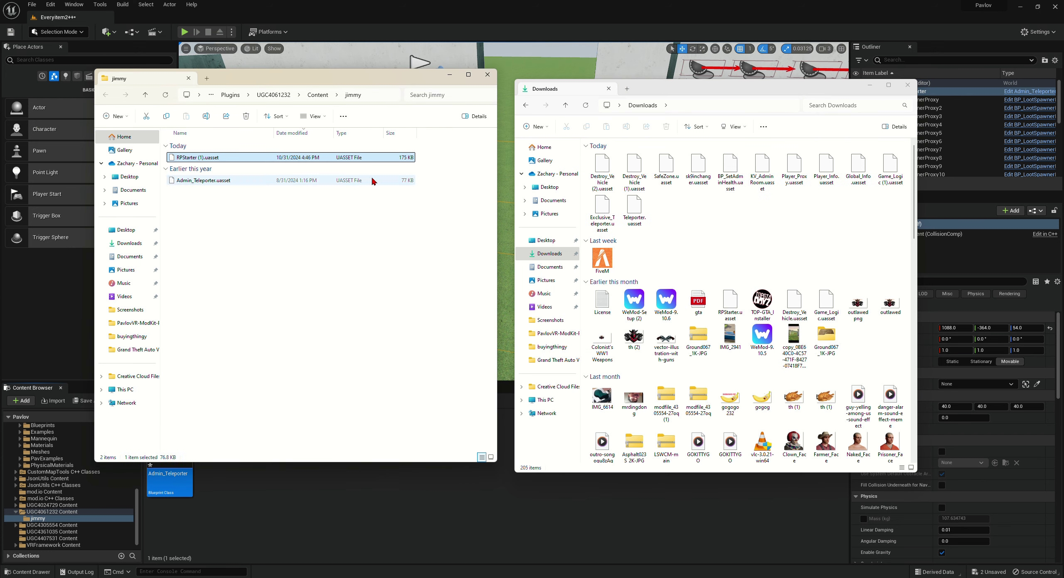
left_click(870, 85)
left_click(450, 75)
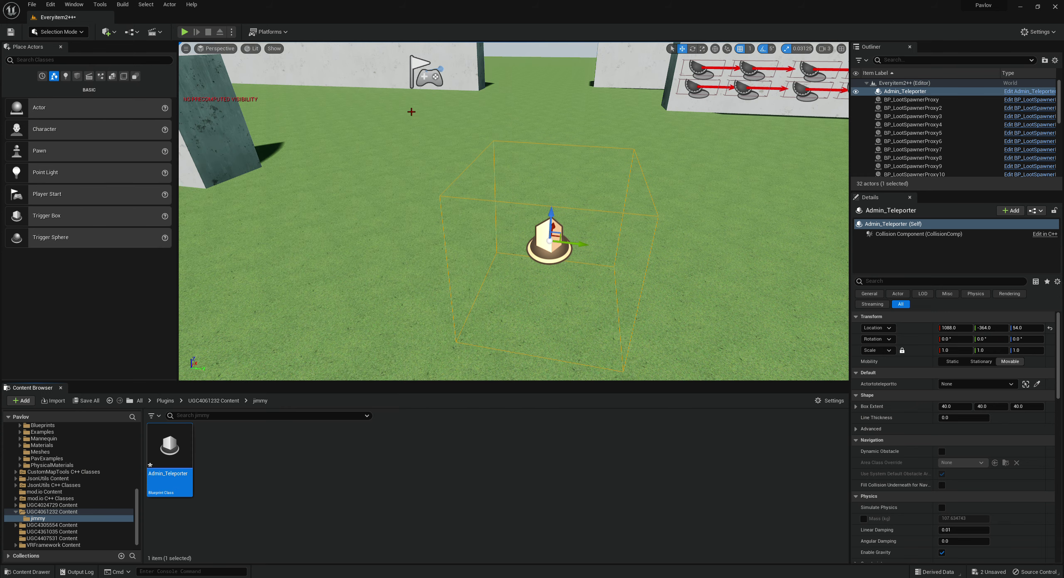
- Reload the jimmy folder in the UGC4061232 content to look for the imported RPStarter asset
left_click(52, 511)
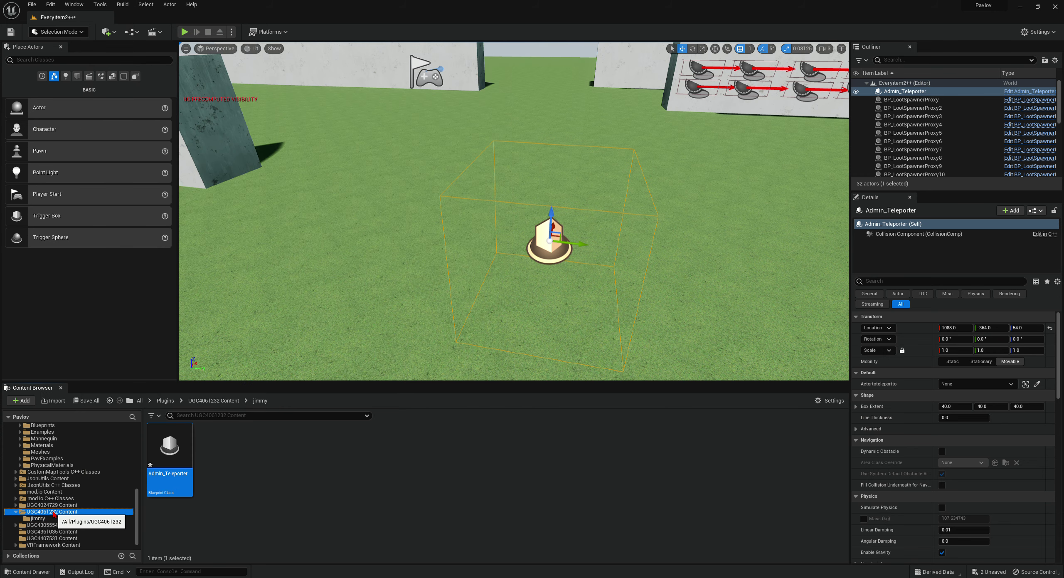
left_click(50, 519)
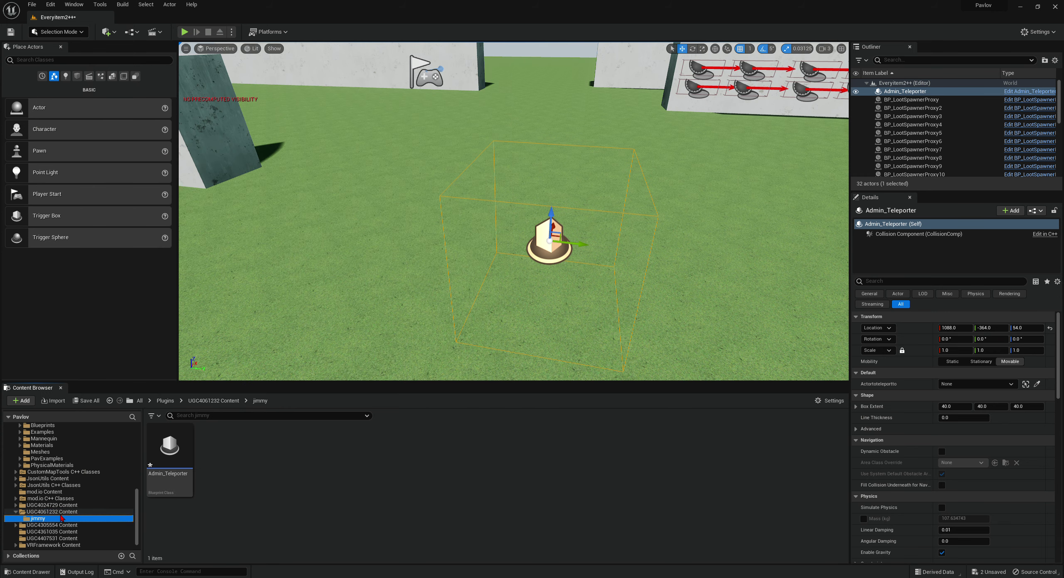
left_click(57, 514)
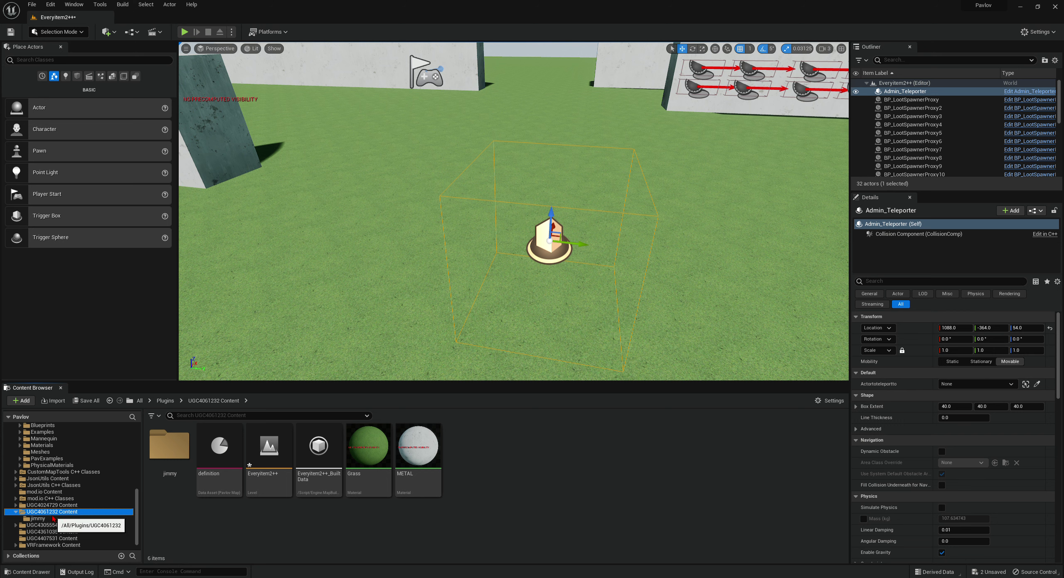
double_click(168, 450)
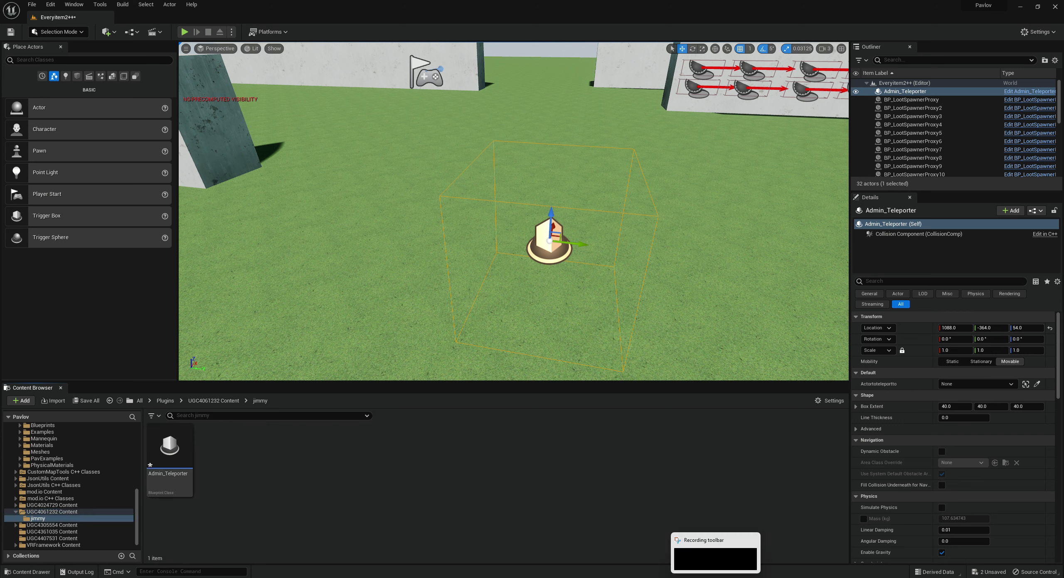
- Check the jimmy folder on disk for RPStarter (1).uasset, then minimize the jimmy and Downloads windows
left_click(519, 545)
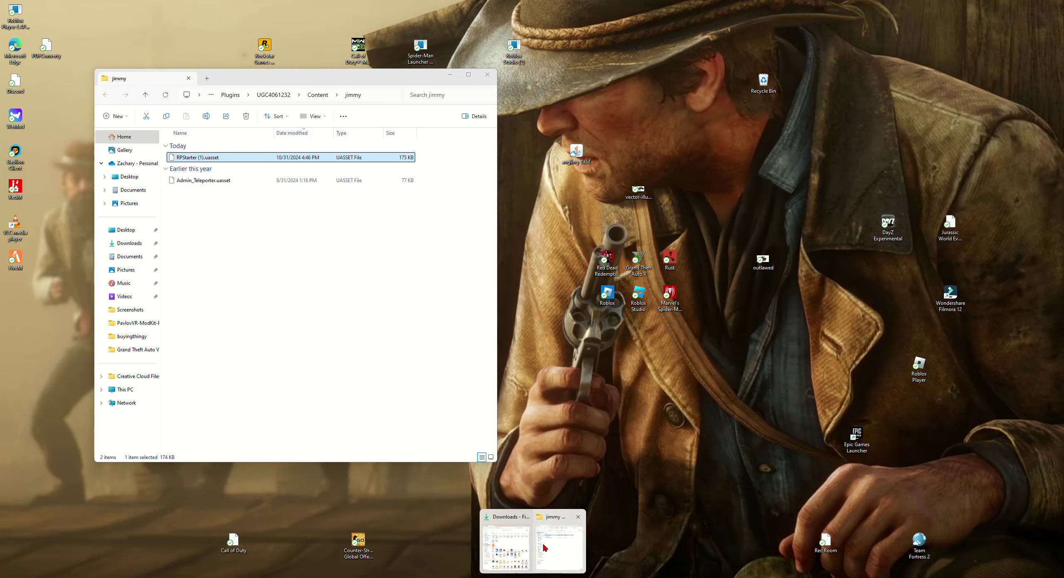
left_click(532, 540)
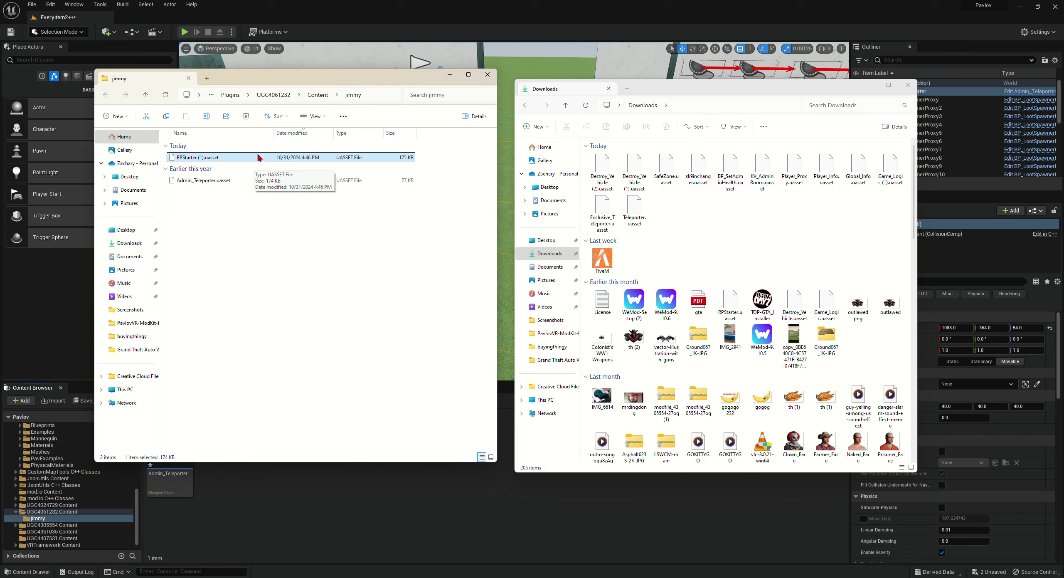
left_click(464, 79)
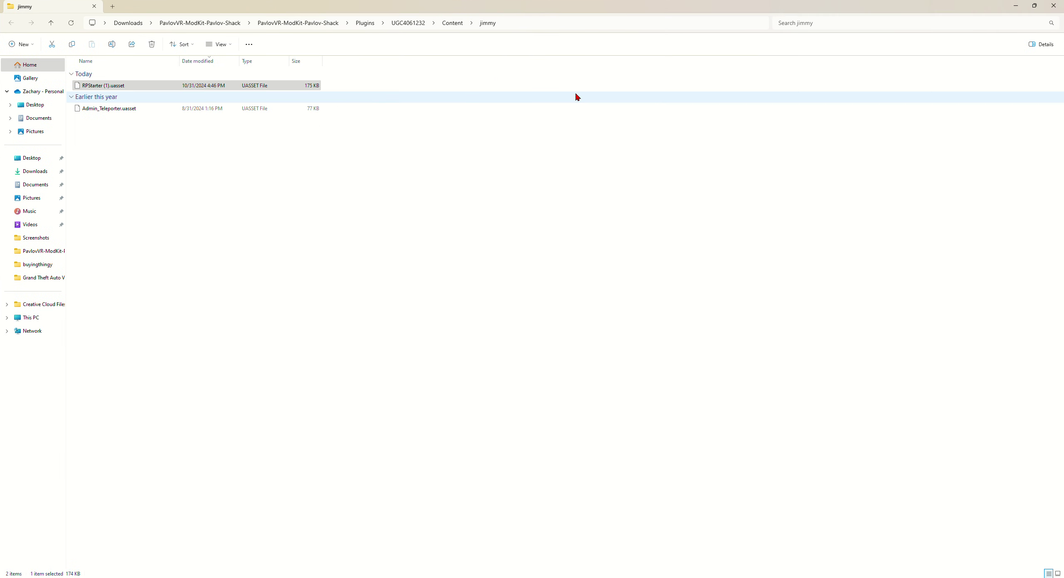
left_click(1013, 5)
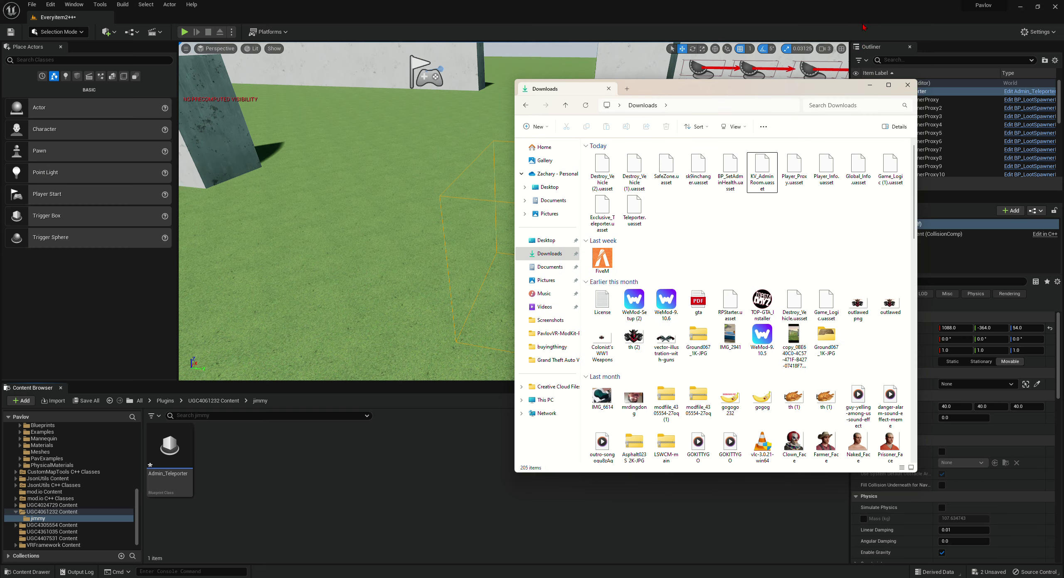
left_click(868, 88)
- Reopen the jimmy folder in the Content Browser and force delete the Admin_Teleporter blueprint
left_click(46, 511)
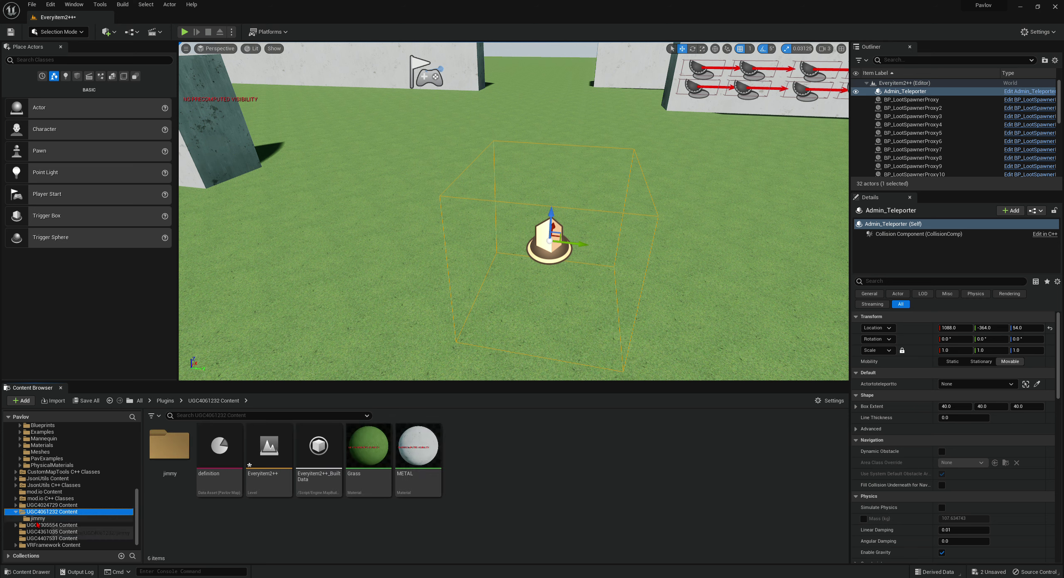
left_click(41, 518)
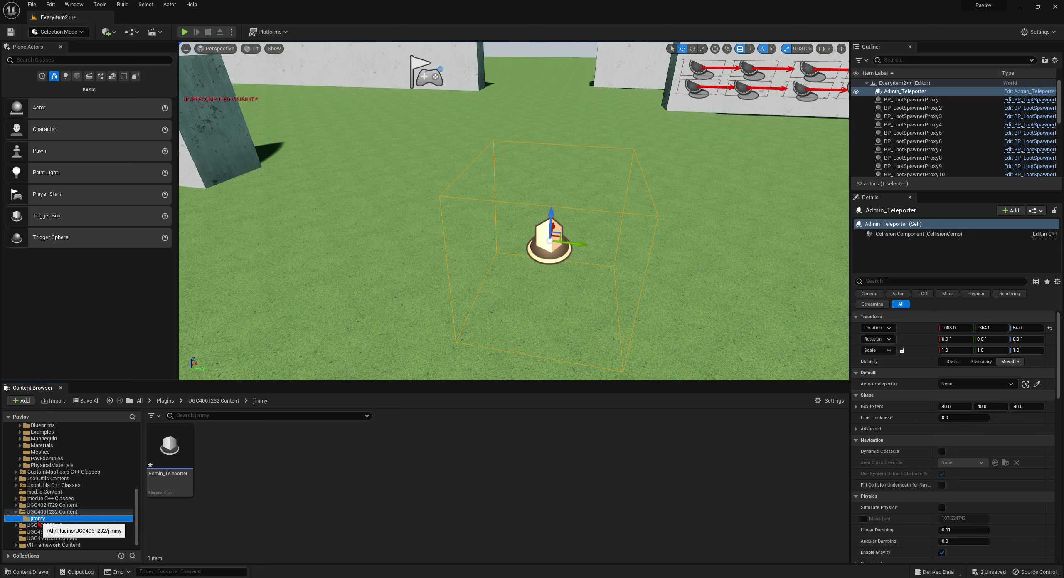
right_click(192, 456)
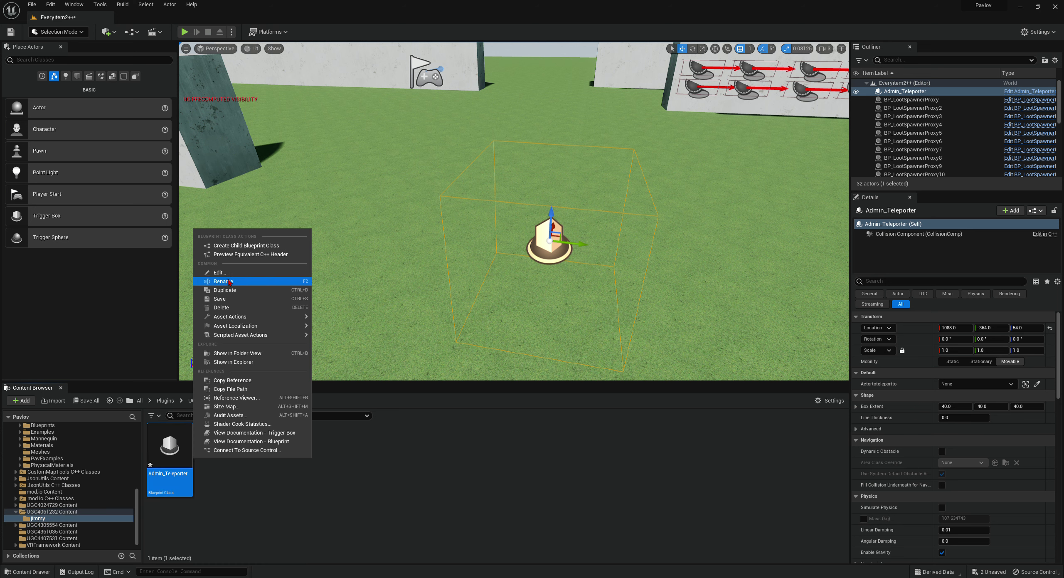
left_click(221, 307)
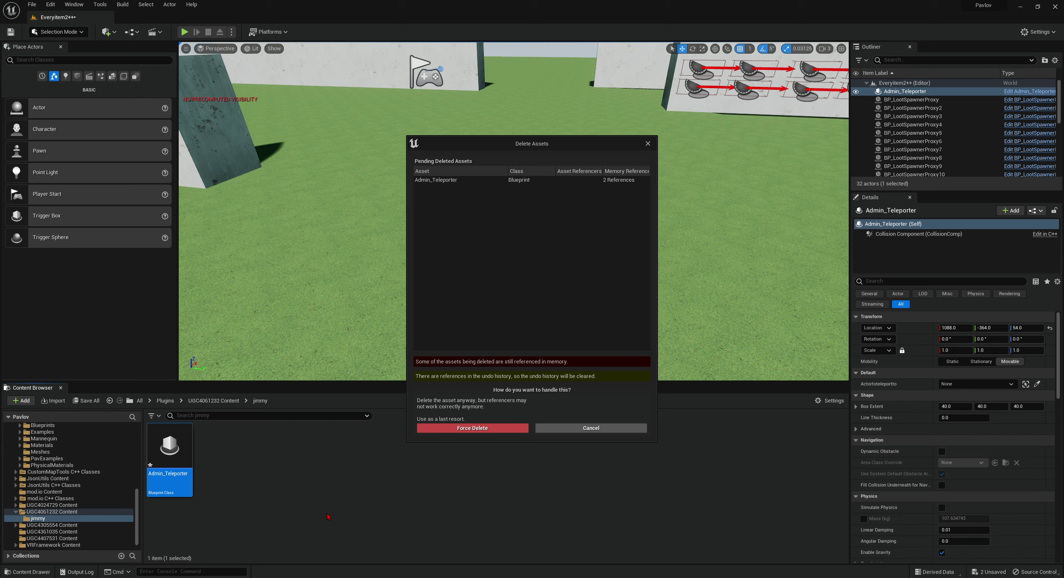
left_click(493, 427)
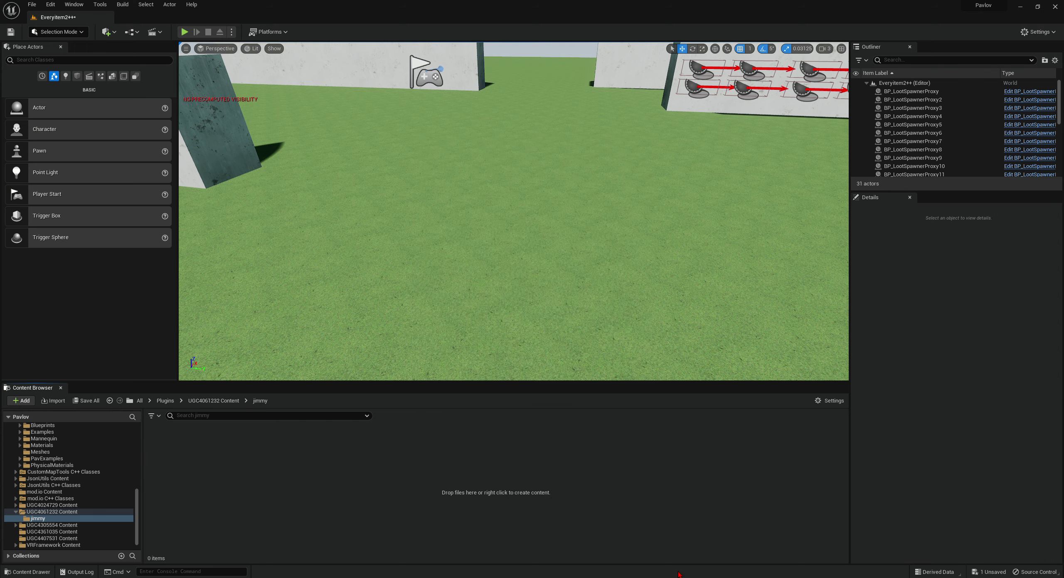
- Bring back the Downloads and jimmy windows, inspect the available actions for RPStarter (1).uasset, and minimize the windows
mouse_move(678, 574)
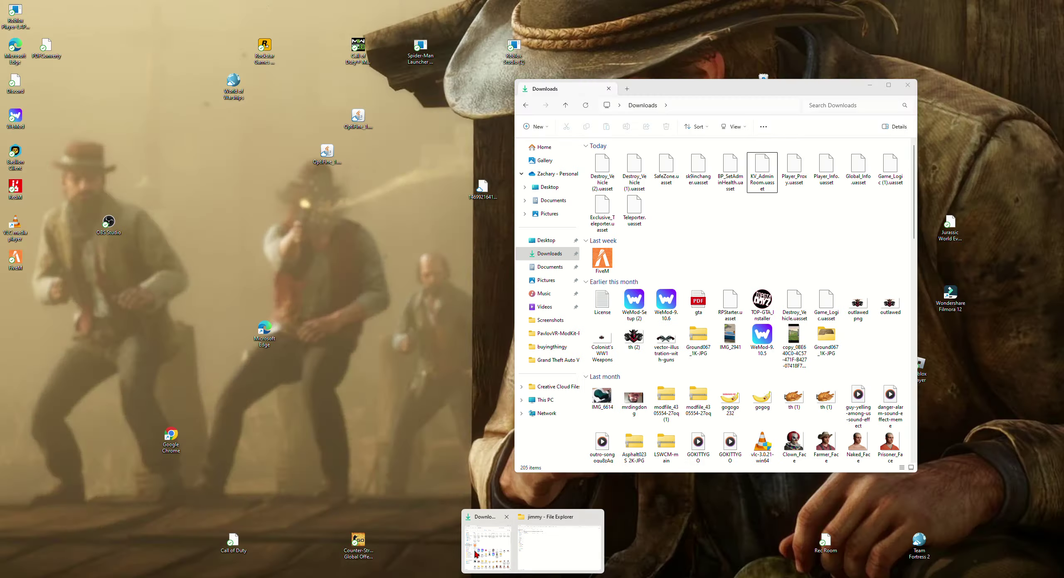
left_click(492, 542)
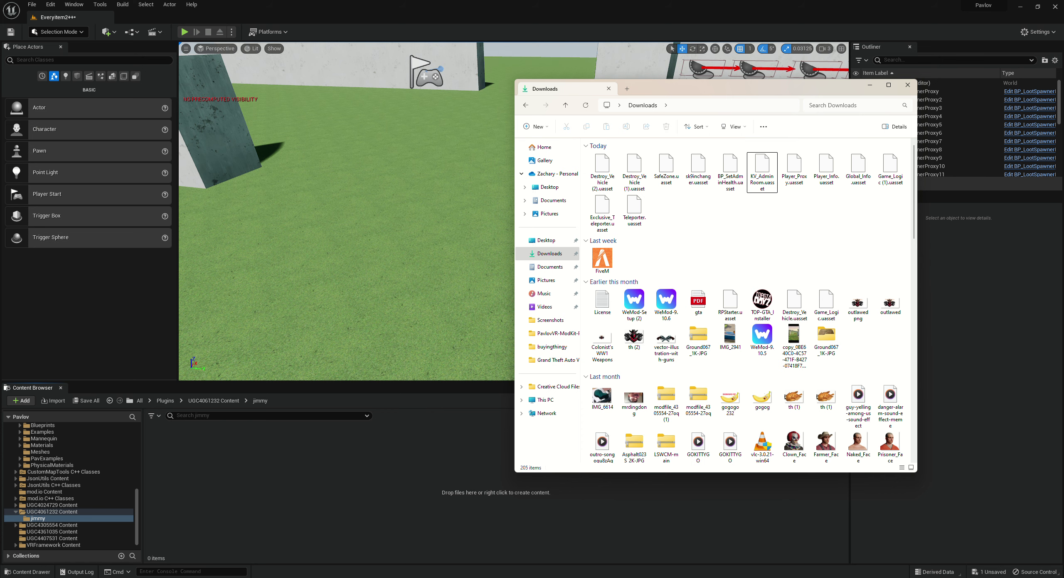
left_click(529, 545)
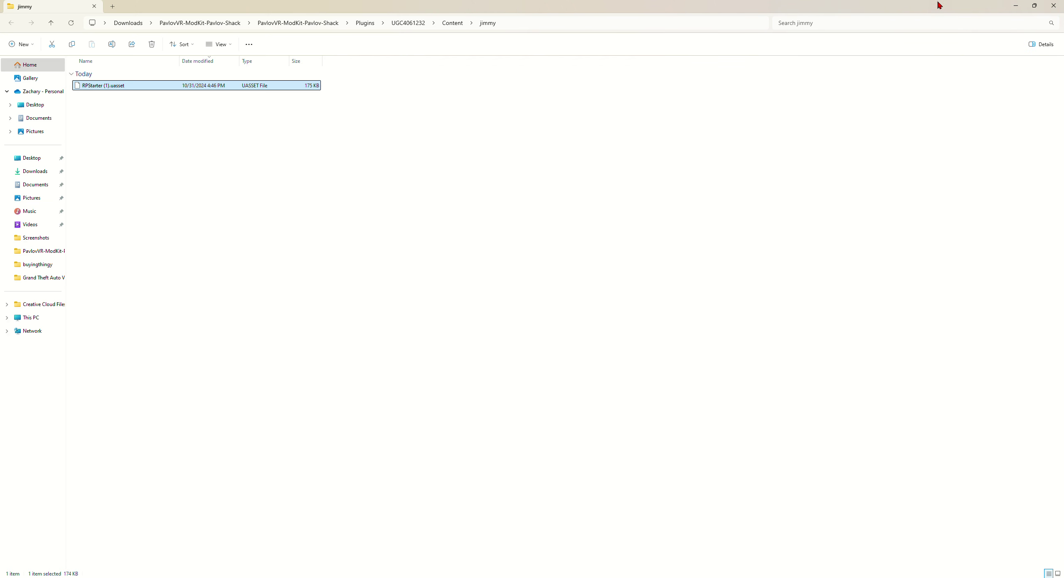
left_click_drag(939, 5, 351, 106)
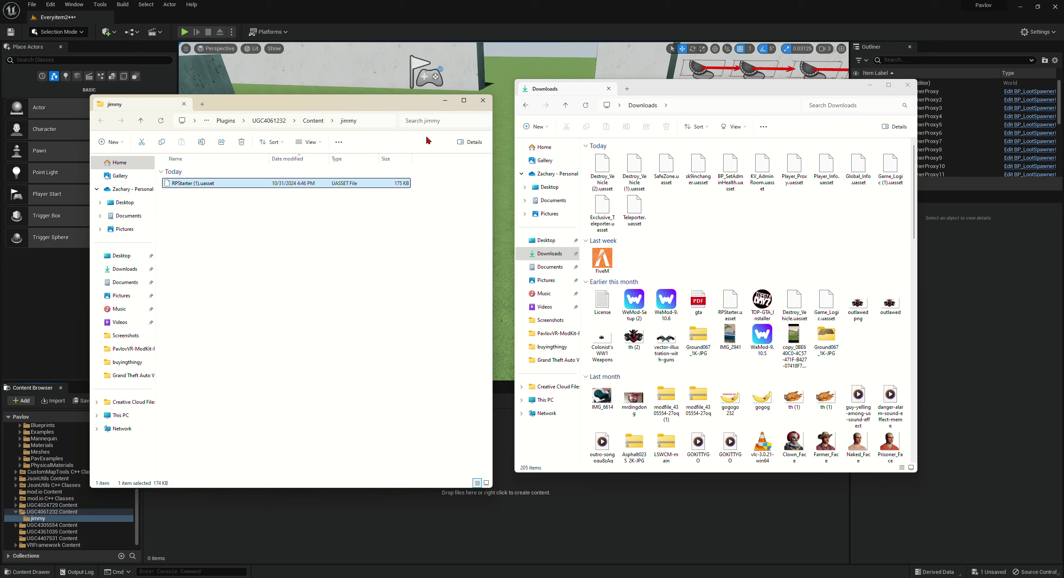
right_click(246, 187)
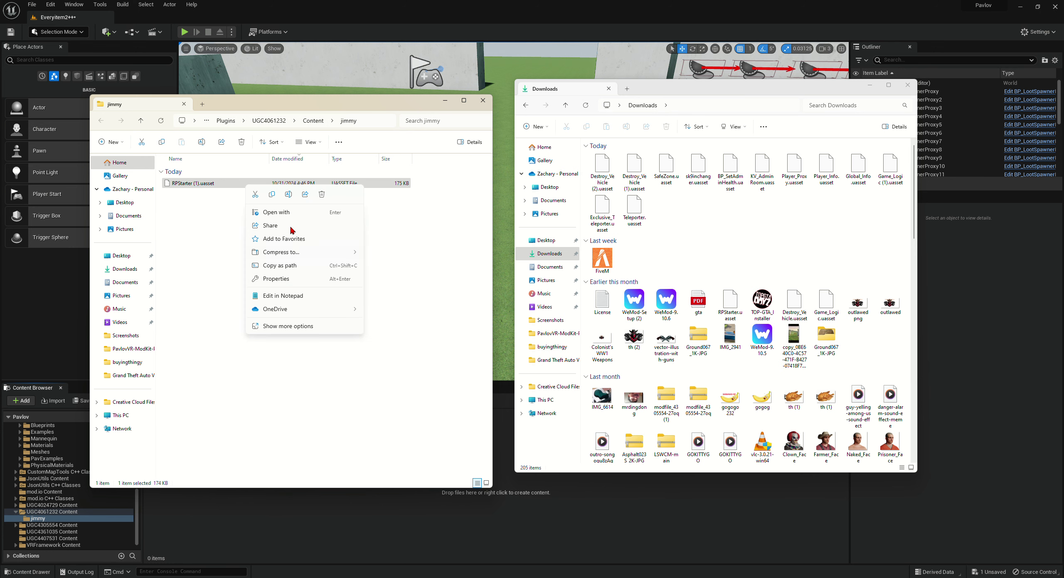
left_click(445, 103)
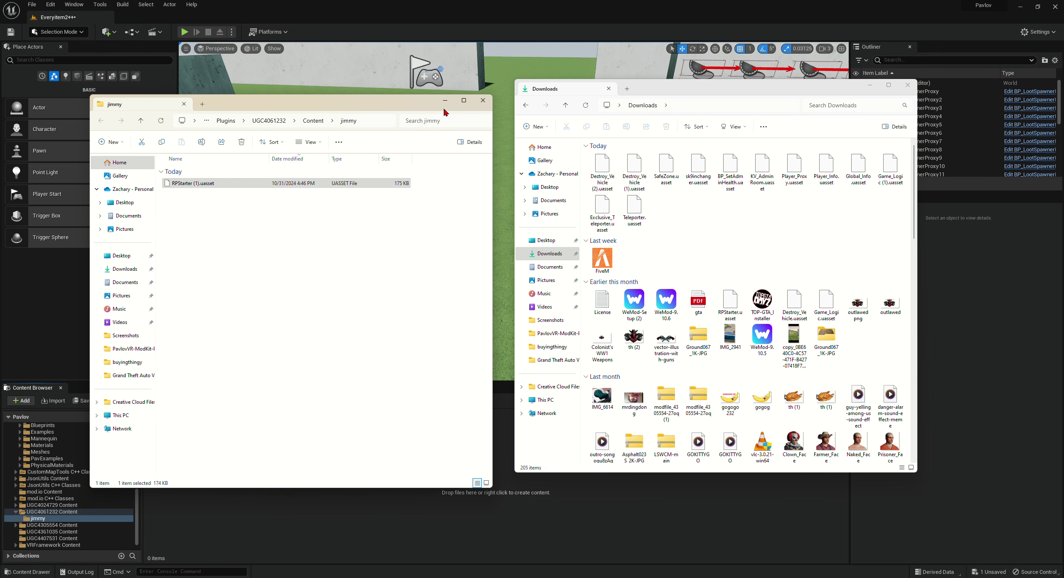
left_click(445, 101)
- Create a new folder with the default name in UGC4061232 Content and show it in File Explorer
left_click(52, 512)
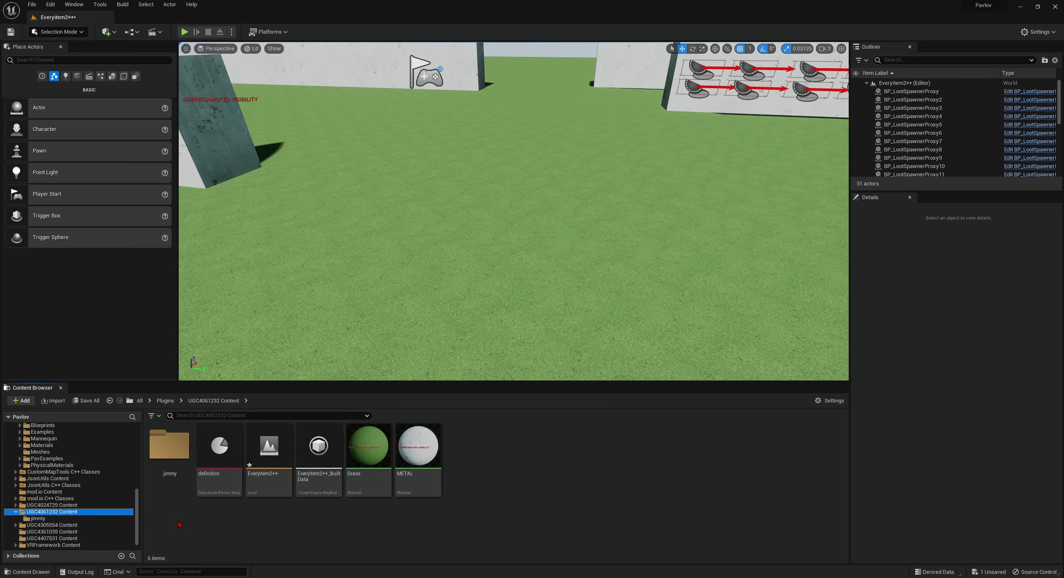
right_click(538, 461)
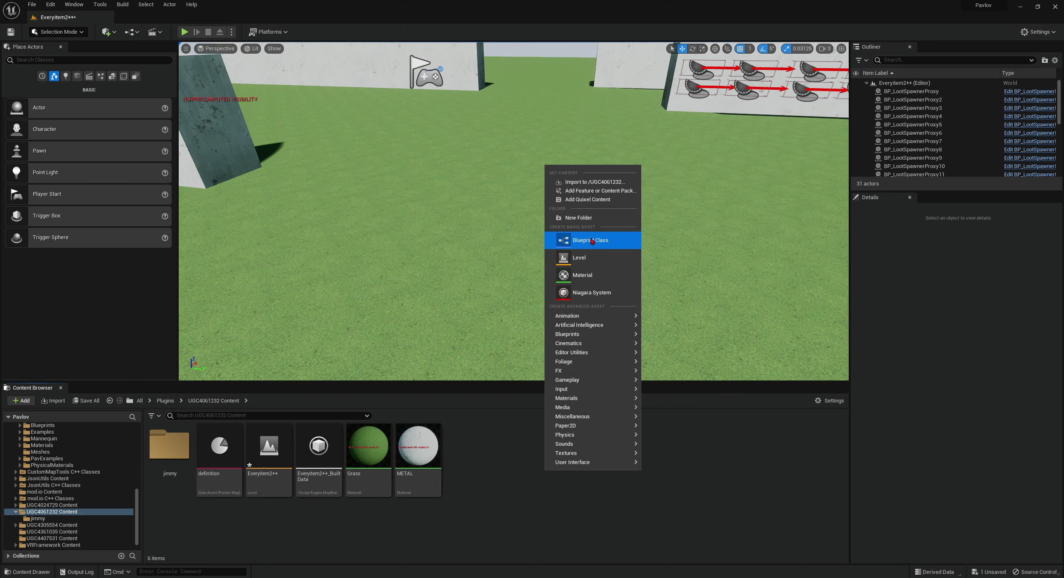
left_click(578, 218)
key("Return")
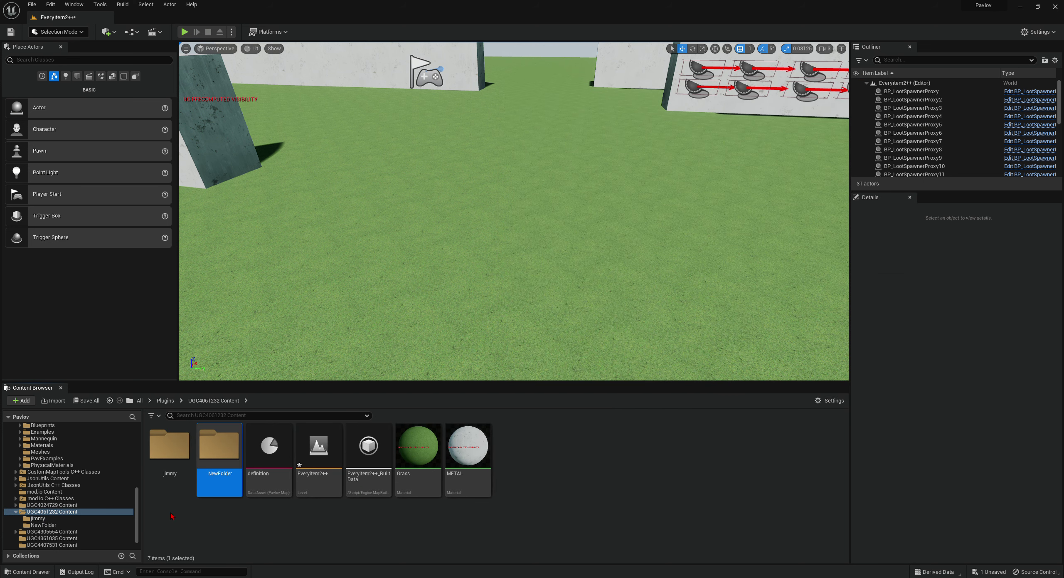
right_click(230, 447)
left_click(270, 297)
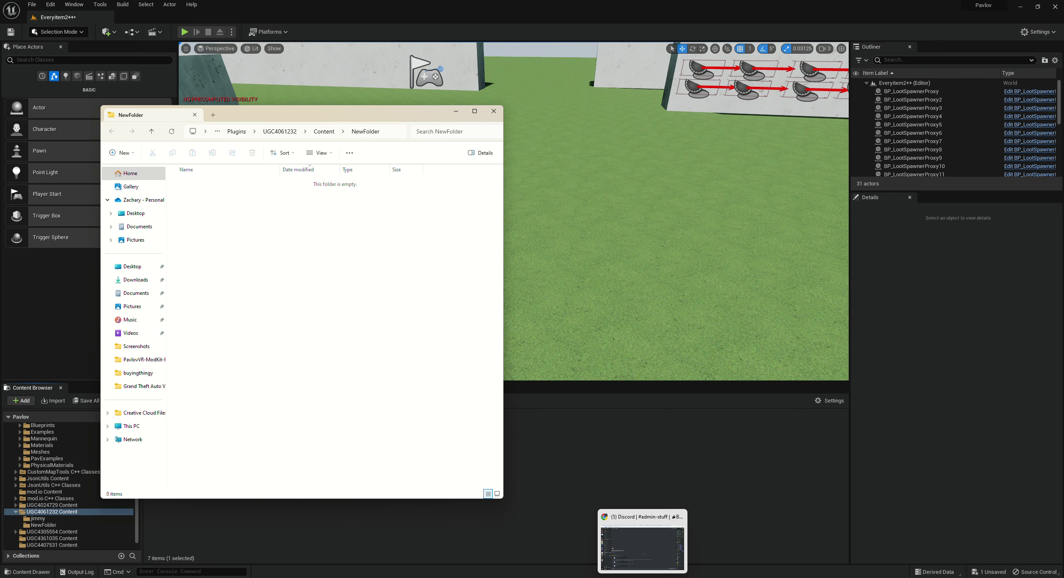
- Widen the Downloads window to check its files, then switch to Discord and download RPStarter (1).uasset again from the admin-stuff channel
mouse_move(533, 577)
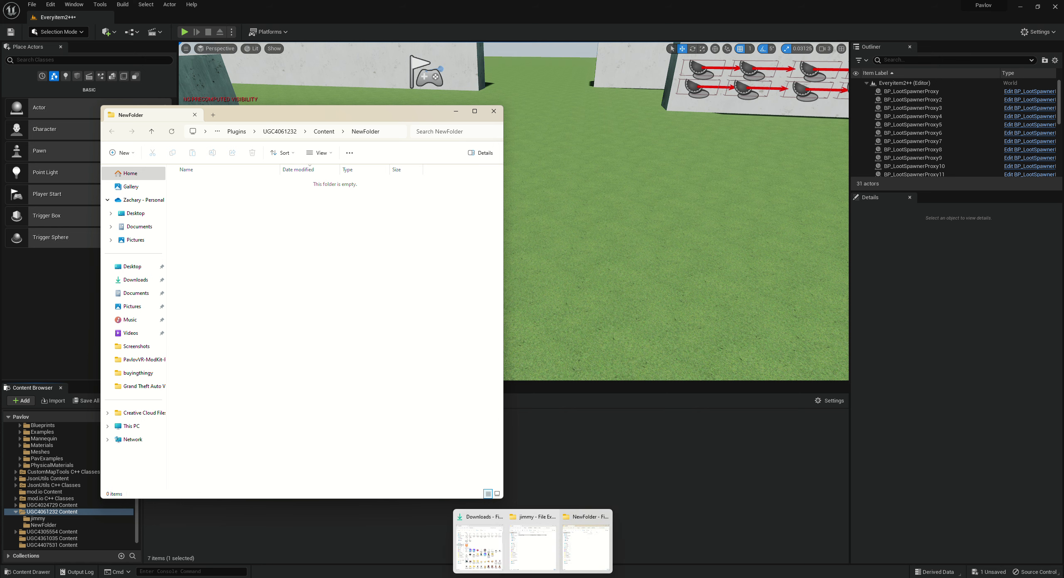
left_click(496, 557)
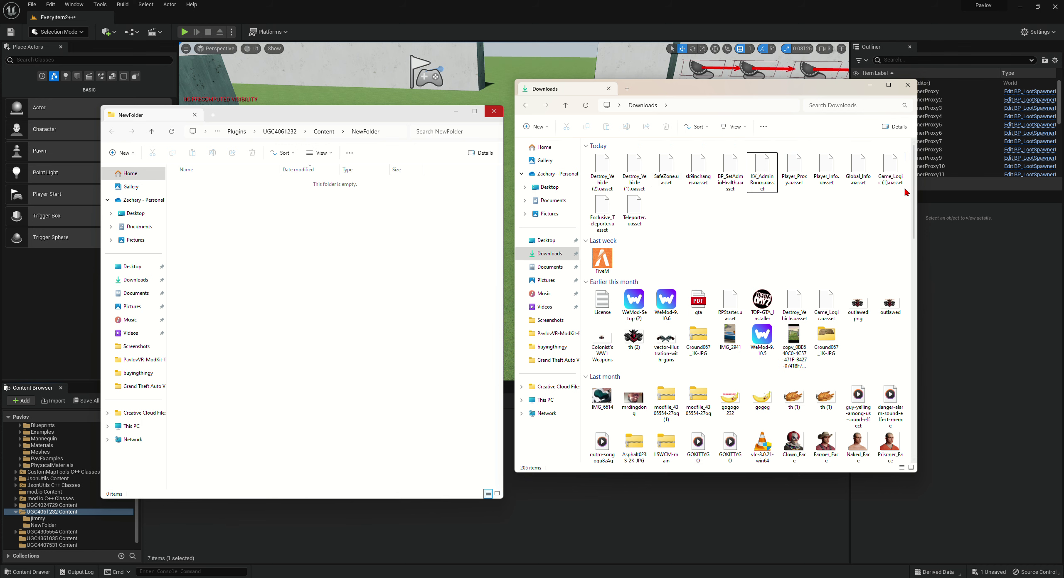
left_click_drag(918, 184, 1024, 184)
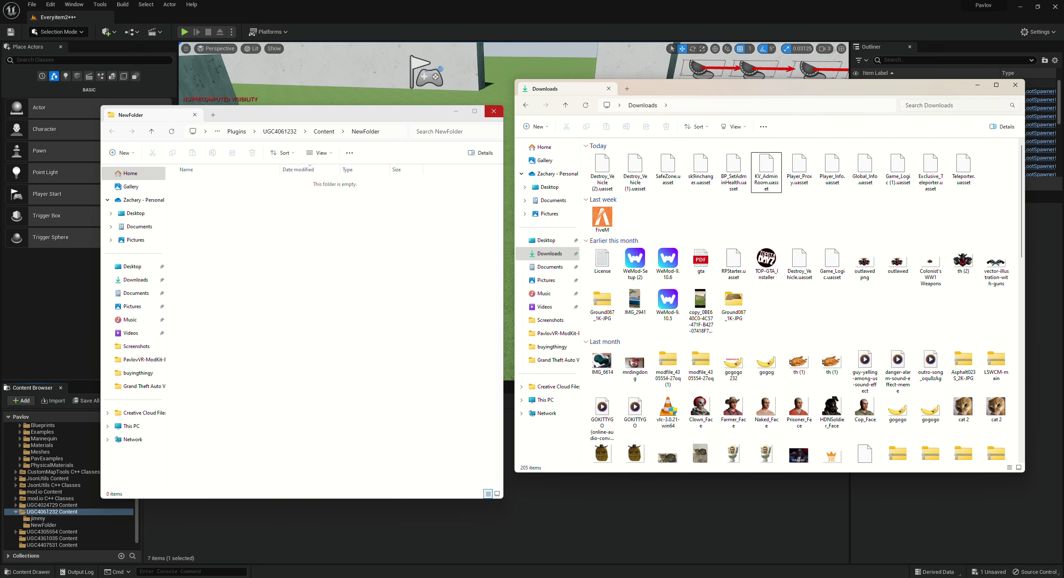
left_click(977, 85)
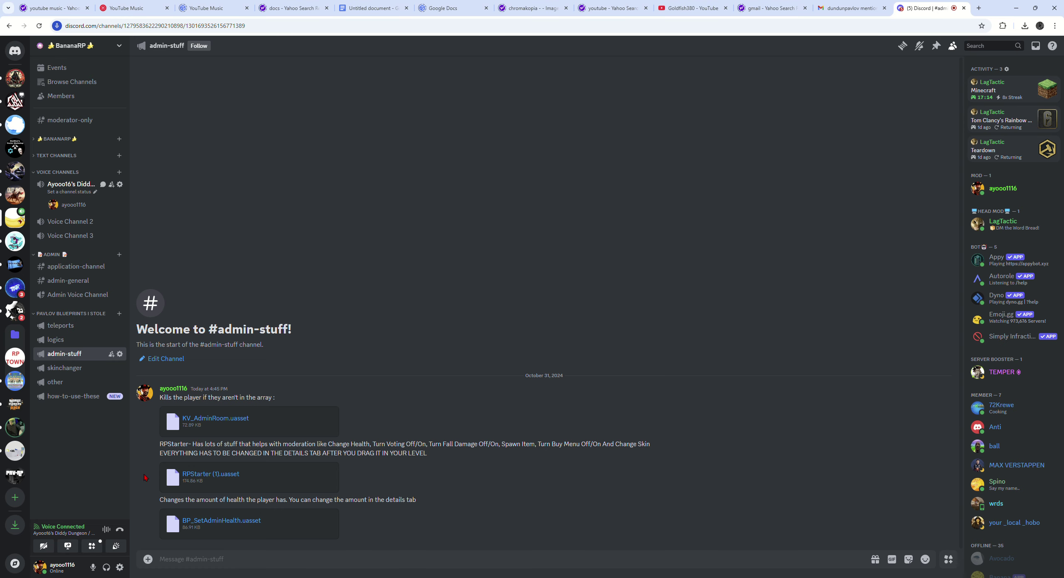
left_click(185, 477)
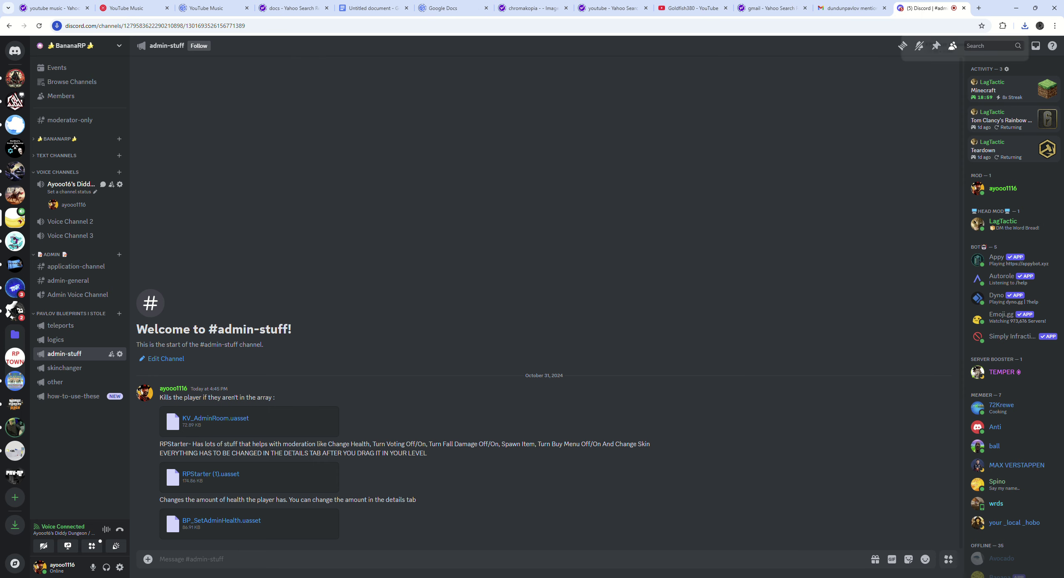
- Move RPStarter (1).uasset from Downloads into NewFolder, minimize both File Explorer windows, and return to the Unreal Editor
mouse_move(698, 577)
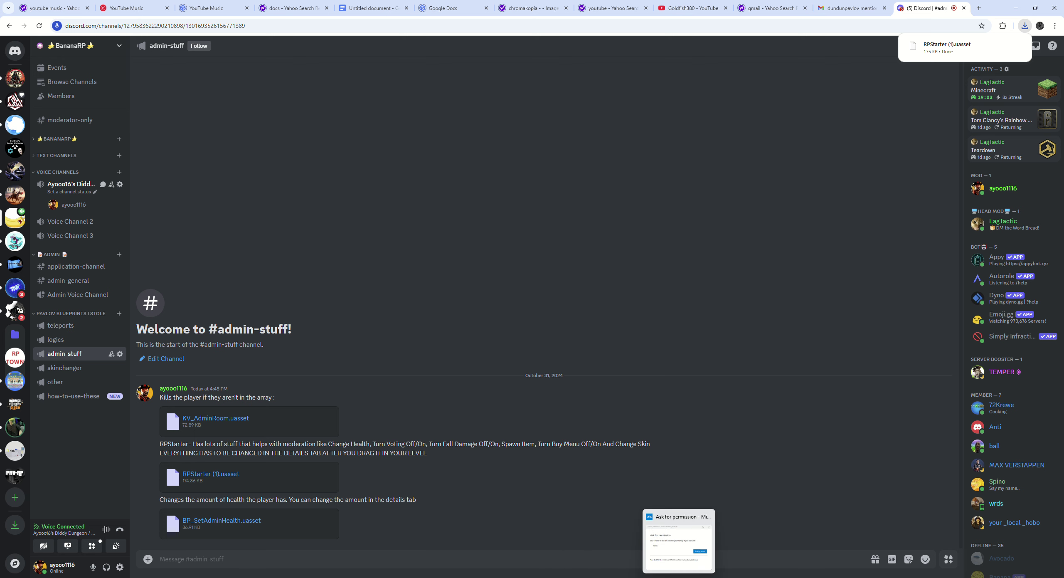
mouse_move(533, 577)
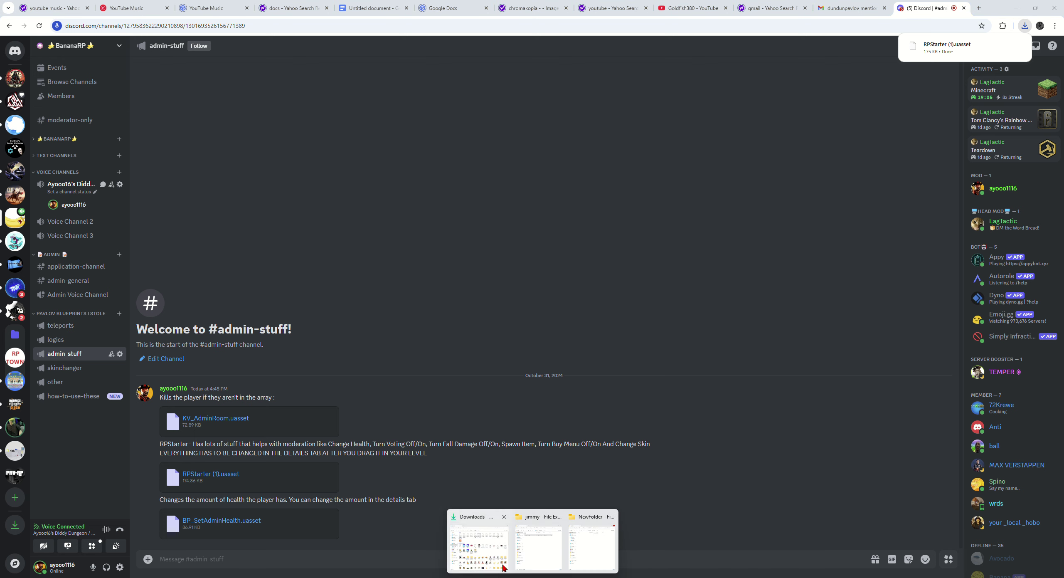
left_click(482, 546)
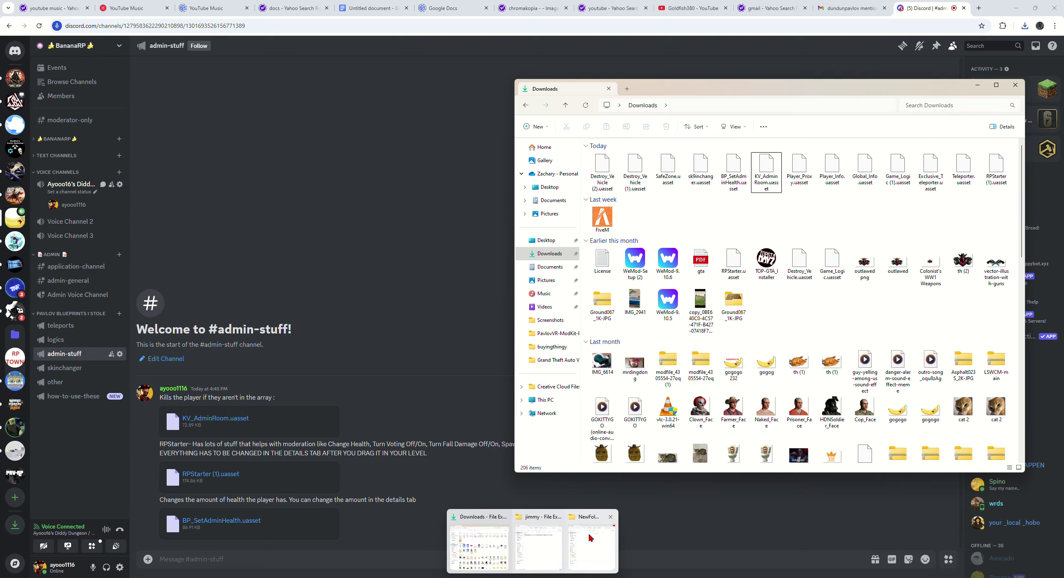
left_click(582, 536)
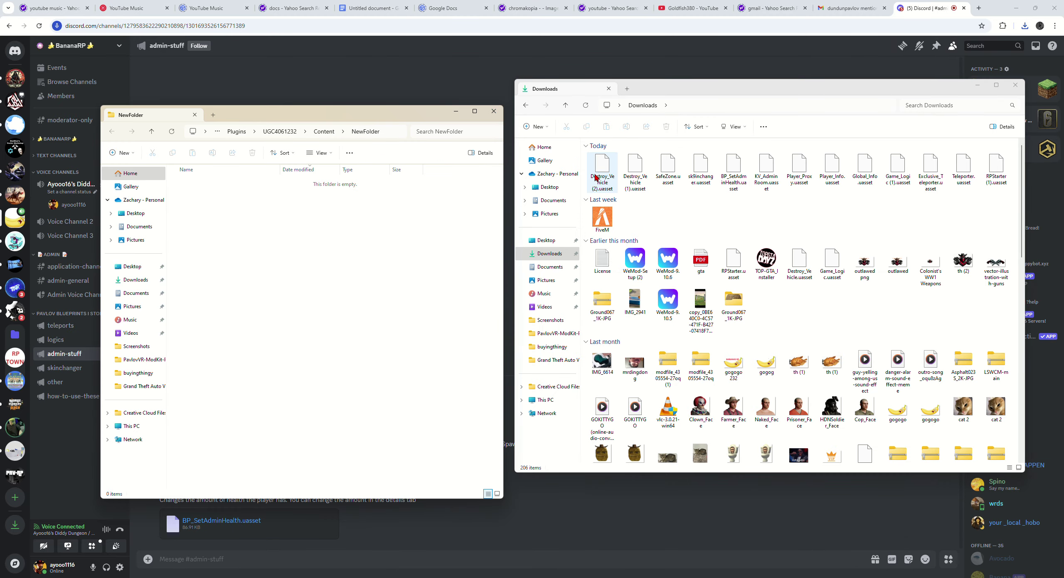
left_click_drag(1002, 179, 294, 240)
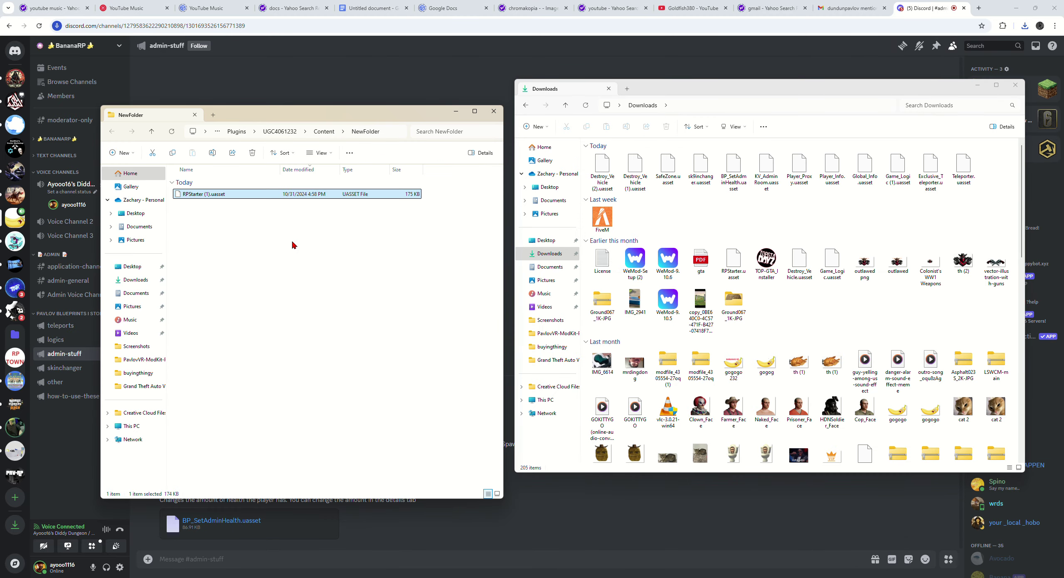
left_click(456, 111)
left_click(978, 85)
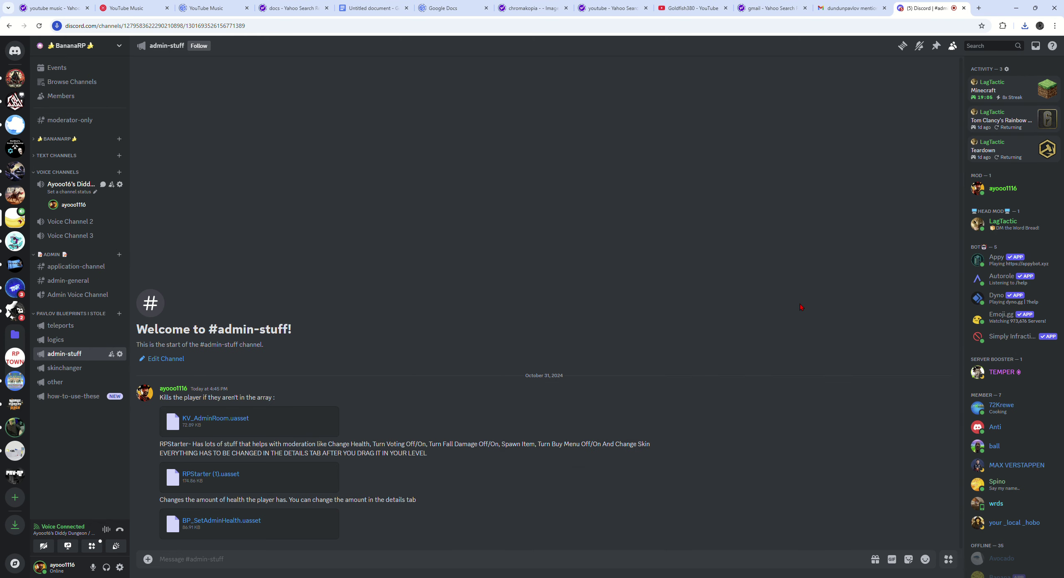
mouse_move(698, 574)
left_click(698, 552)
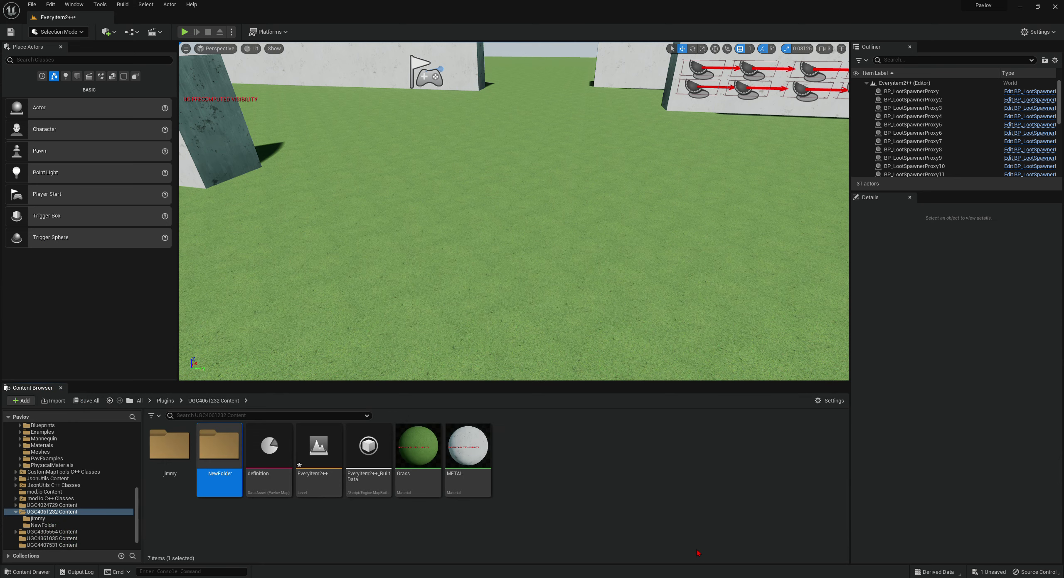
- Check the contents of NewFolder and the jimmy folder in the Content Browser, finishing in NewFolder
double_click(218, 453)
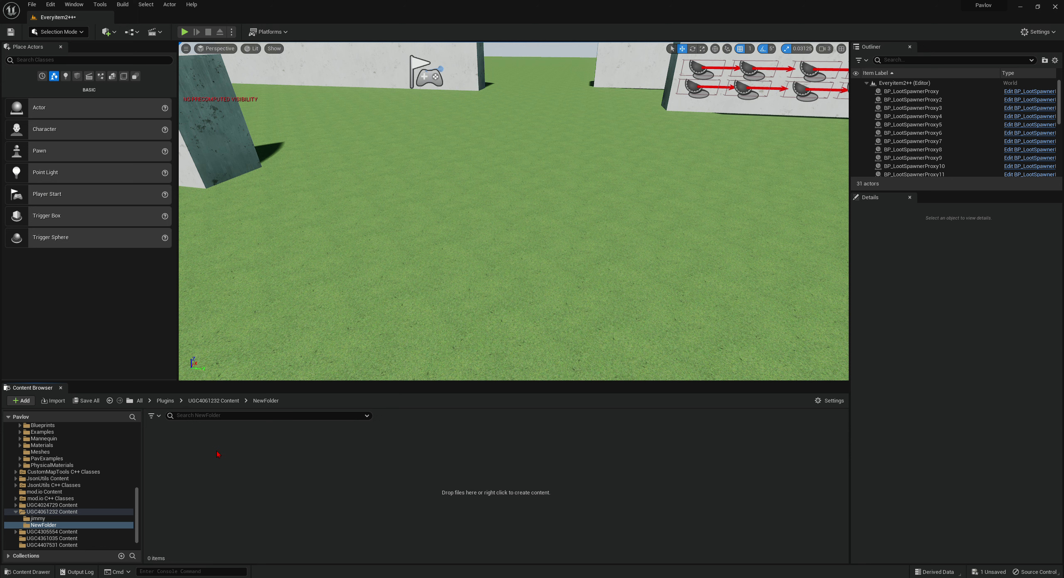
left_click(82, 517)
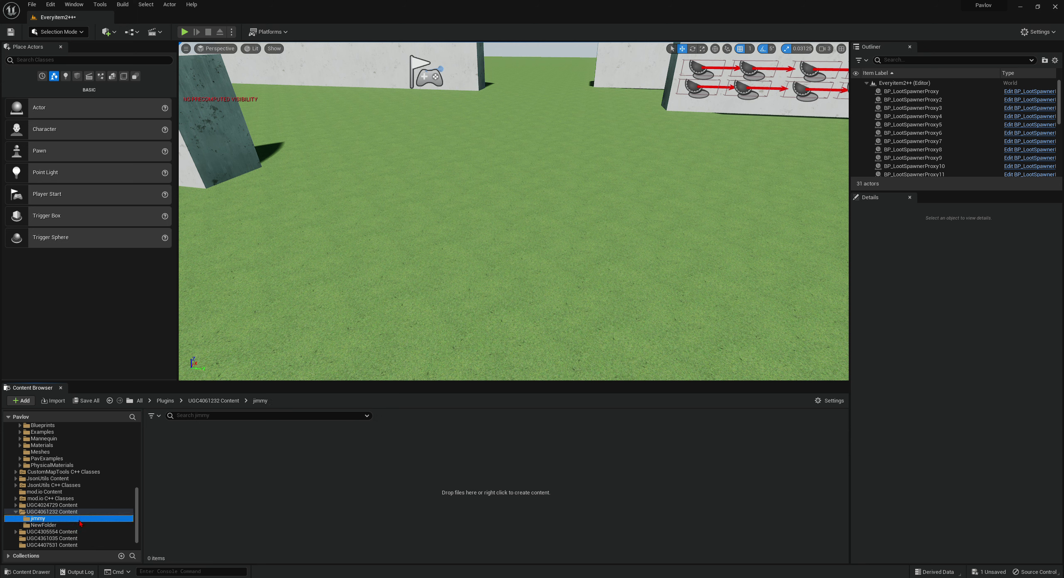
left_click(62, 525)
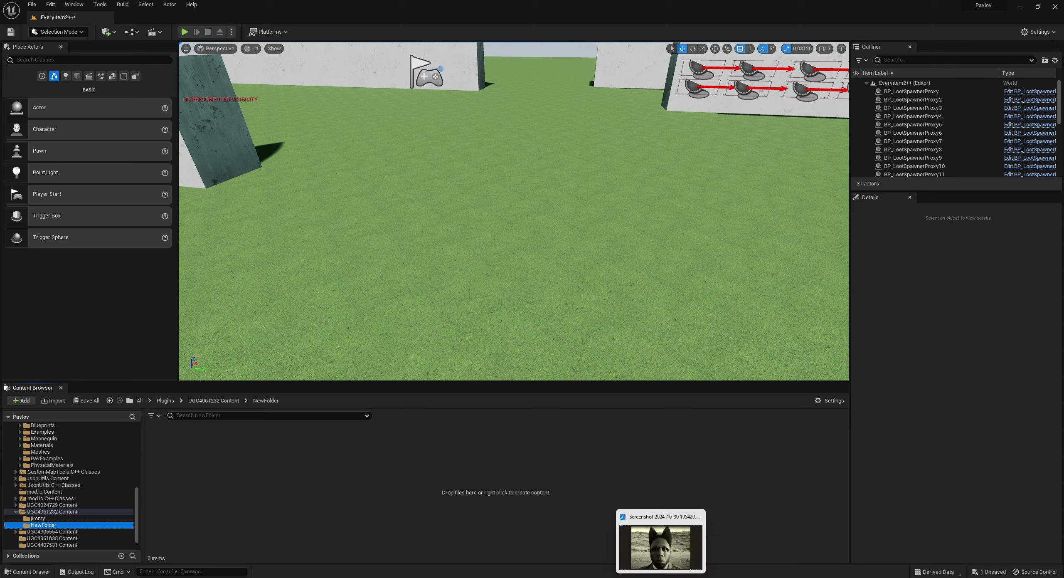
- Bring up the jimmy folder in File Explorer, try to open RPStarter (1).uasset, and dismiss the app chooser
mouse_move(643, 577)
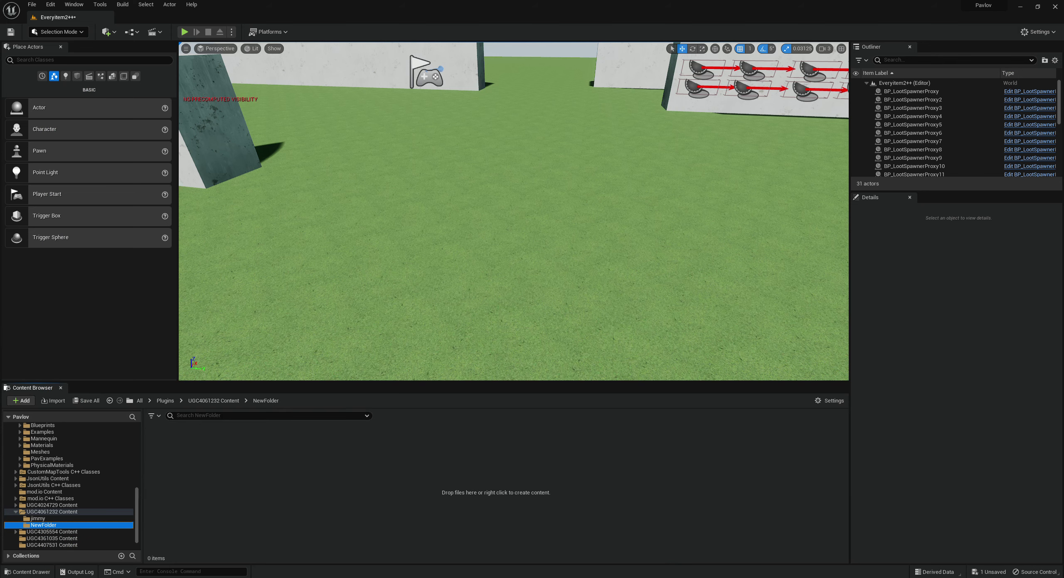
mouse_move(532, 575)
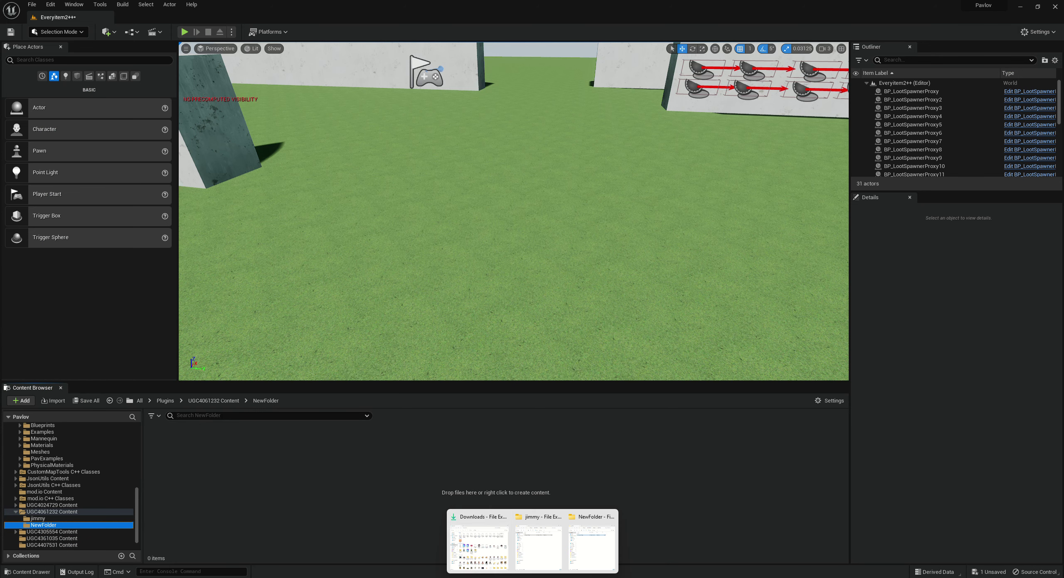
left_click(538, 557)
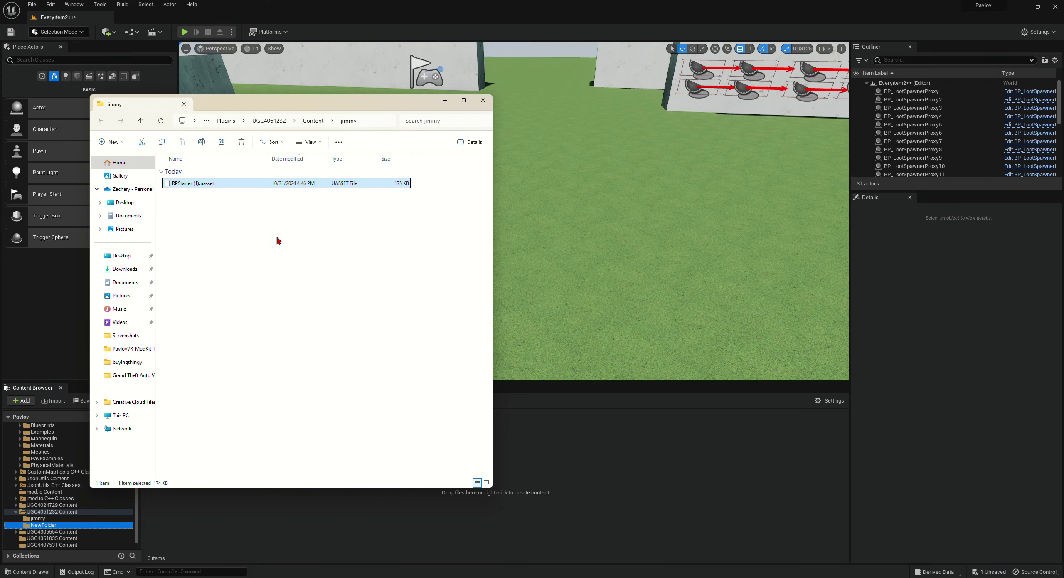
right_click(289, 185)
double_click(275, 183)
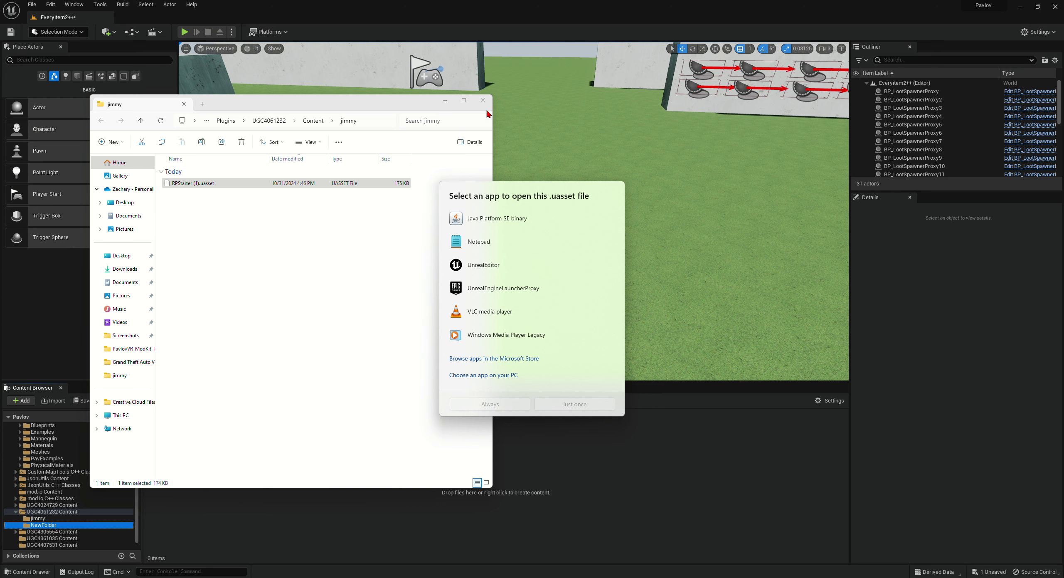
left_click(409, 272)
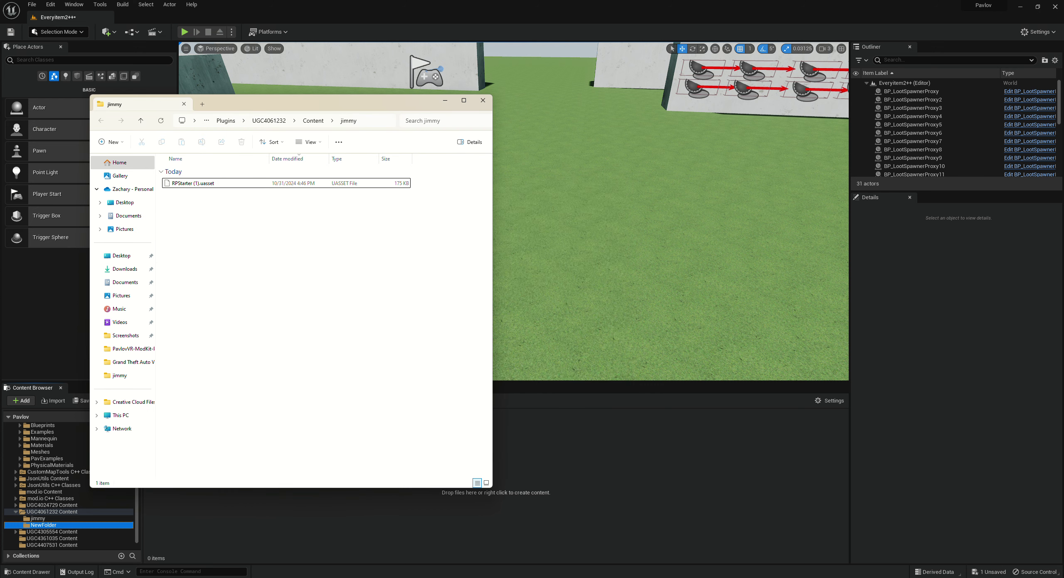
mouse_move(713, 569)
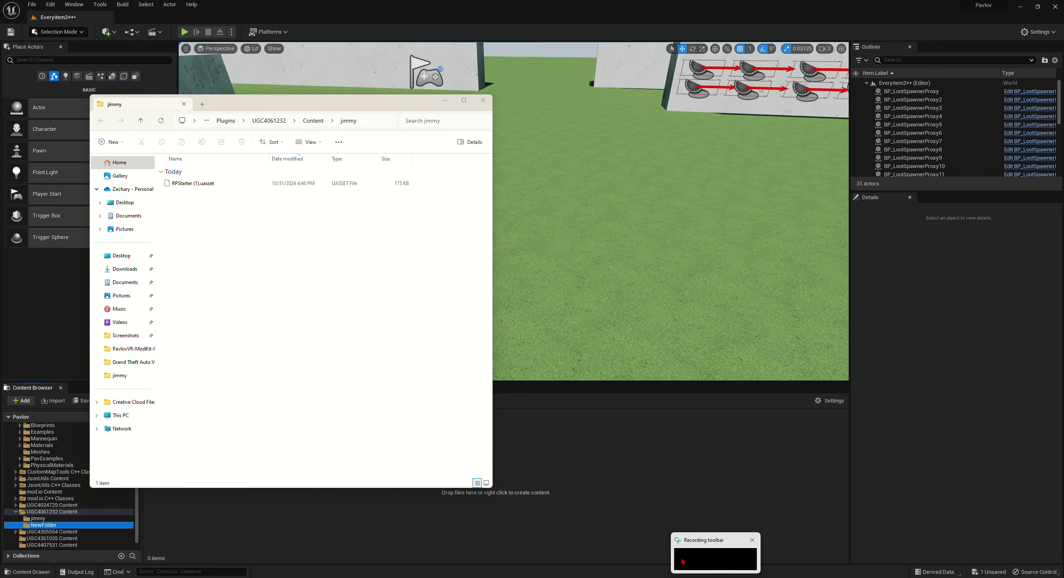
left_click(489, 22)
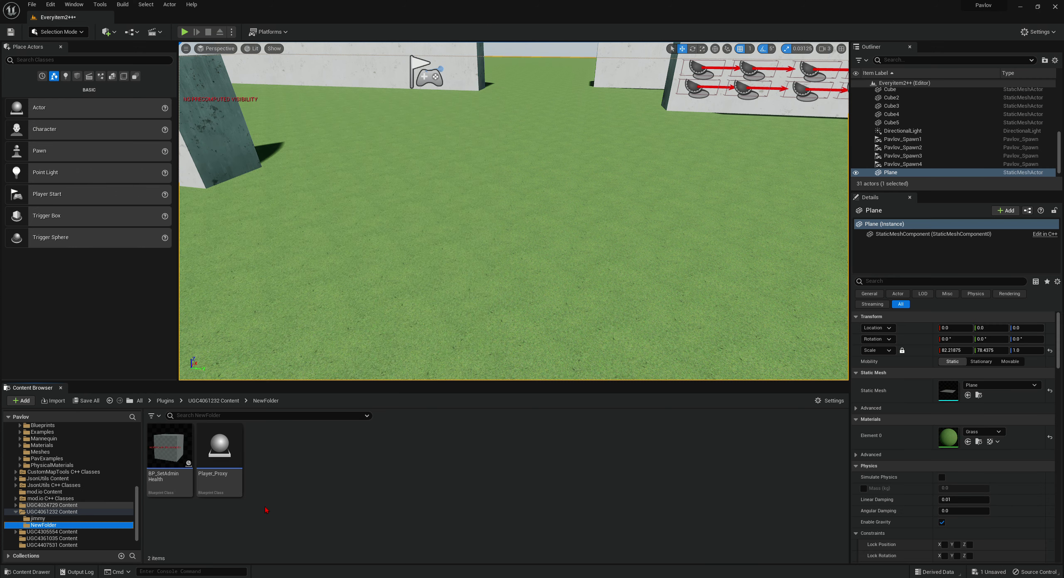
- Bring up the NewFolder window in File Explorer to check its asset files, and minimize it
mouse_move(216, 455)
mouse_move(532, 577)
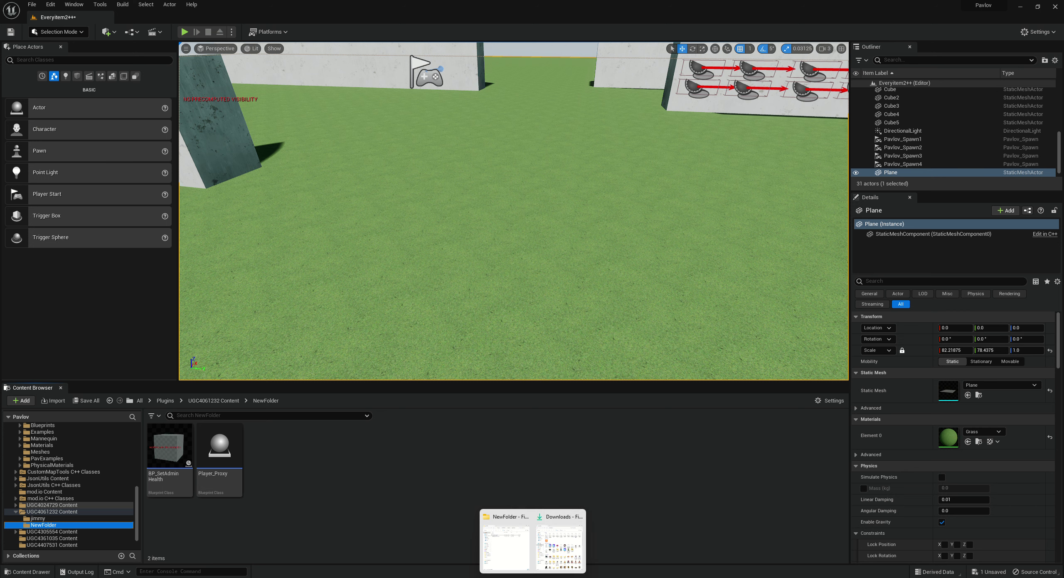
left_click(510, 563)
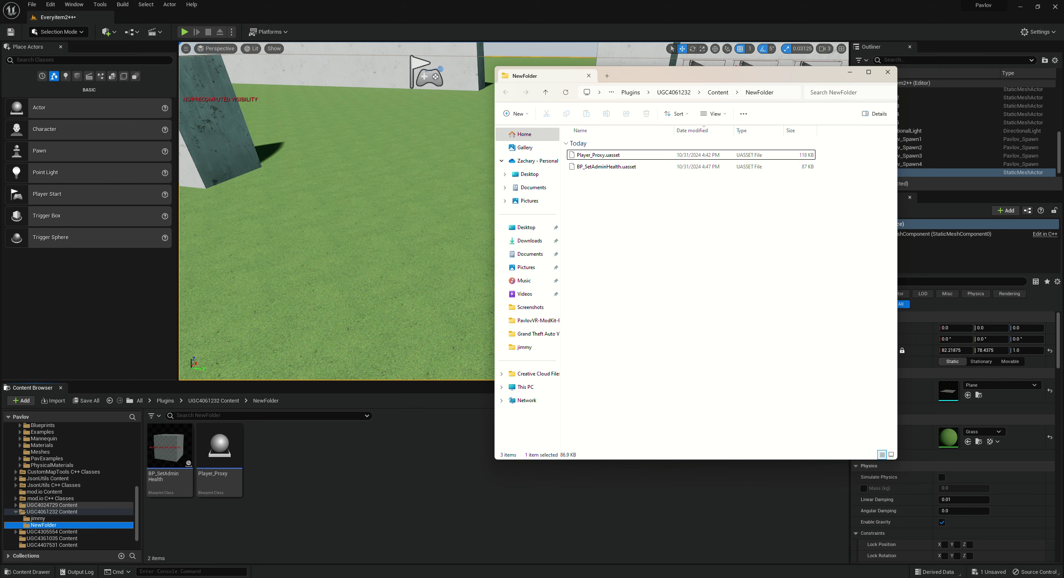
mouse_move(532, 576)
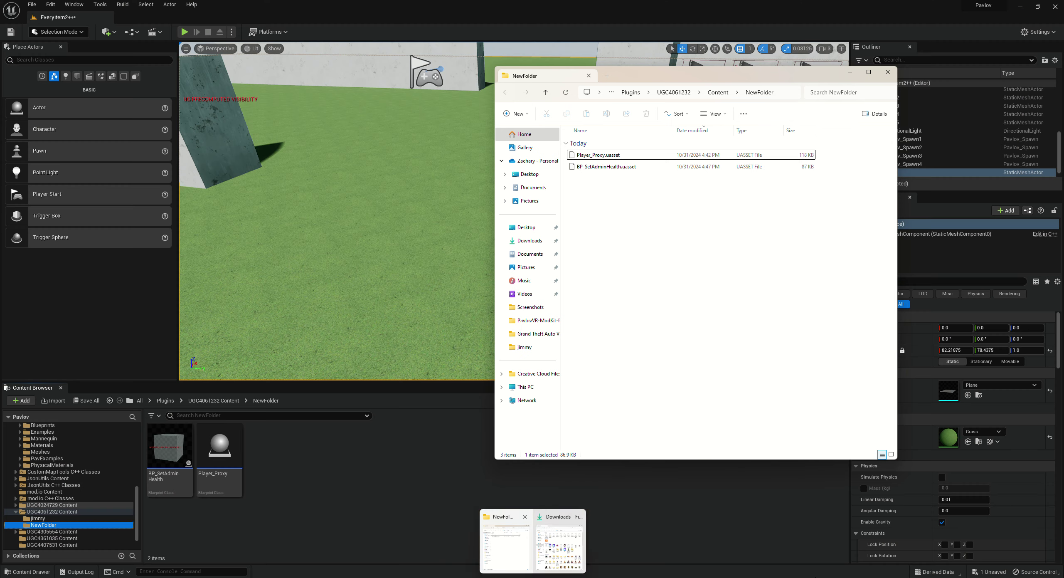
left_click(850, 73)
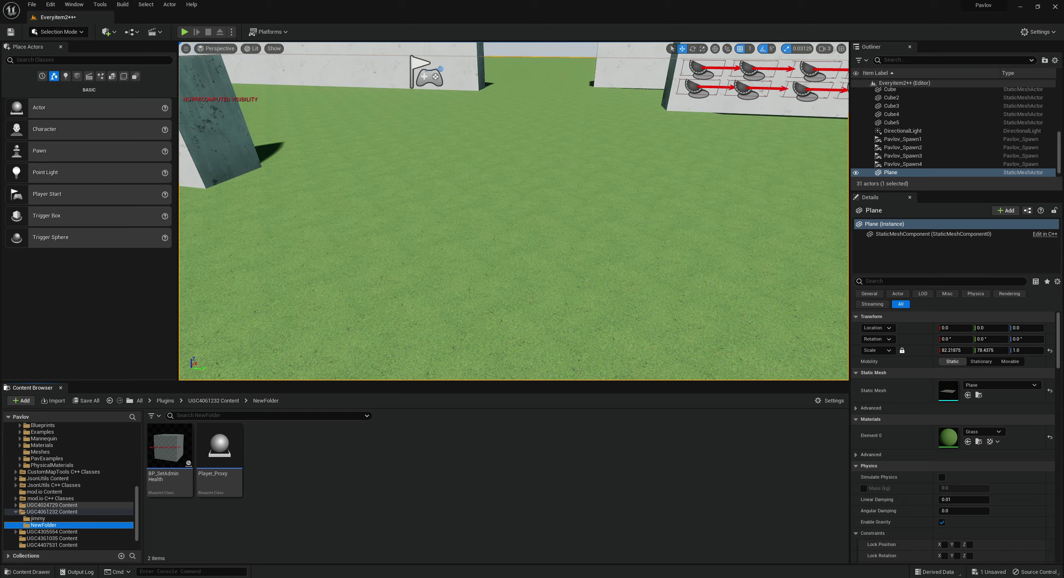
- Switch to Discord, review the asset files in the logics, skinchanger, other and teleports channels, and return to the Unreal Editor
key("alt+Tab")
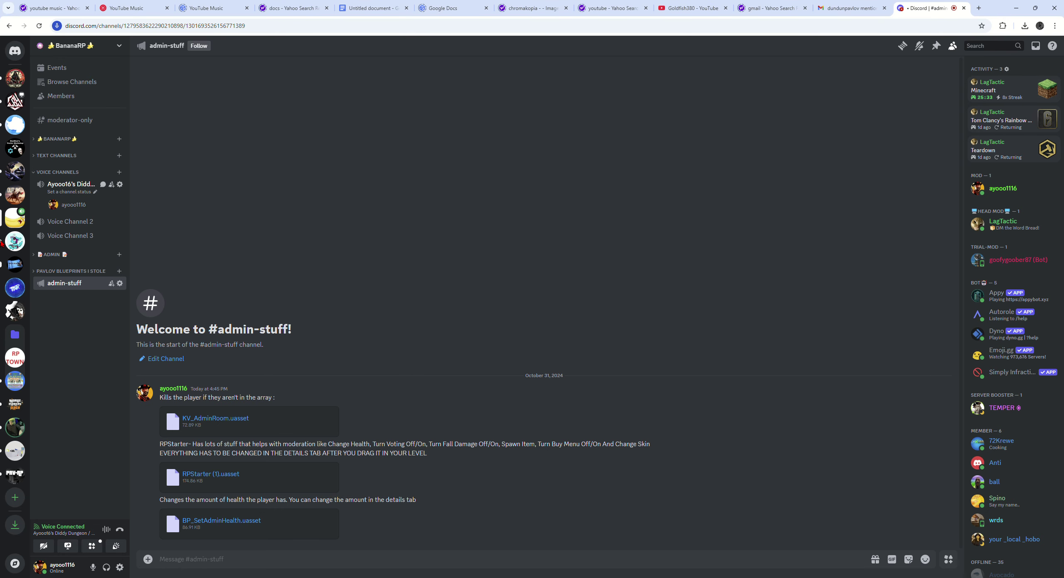
left_click(49, 270)
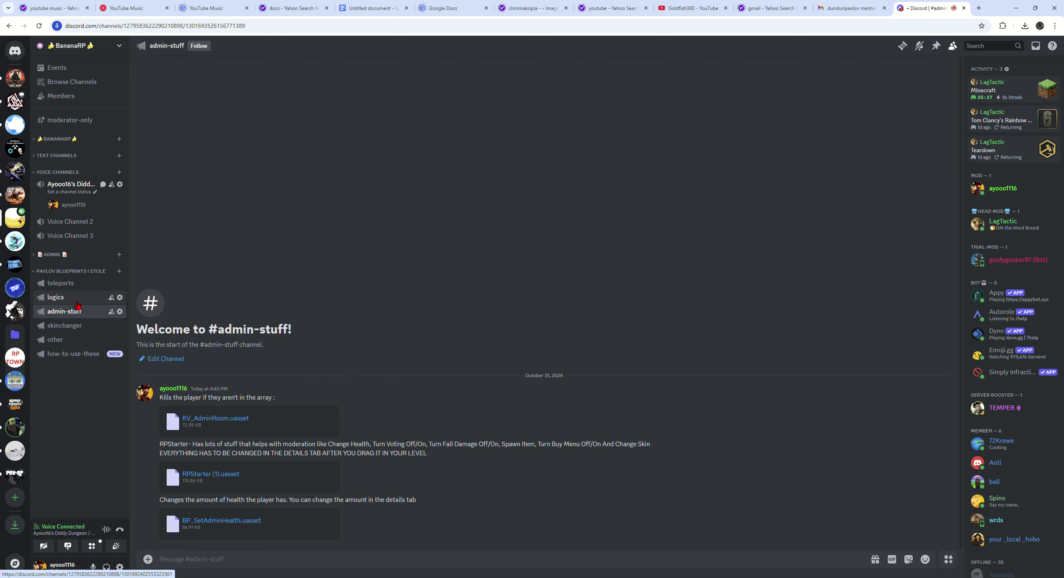
left_click(77, 300)
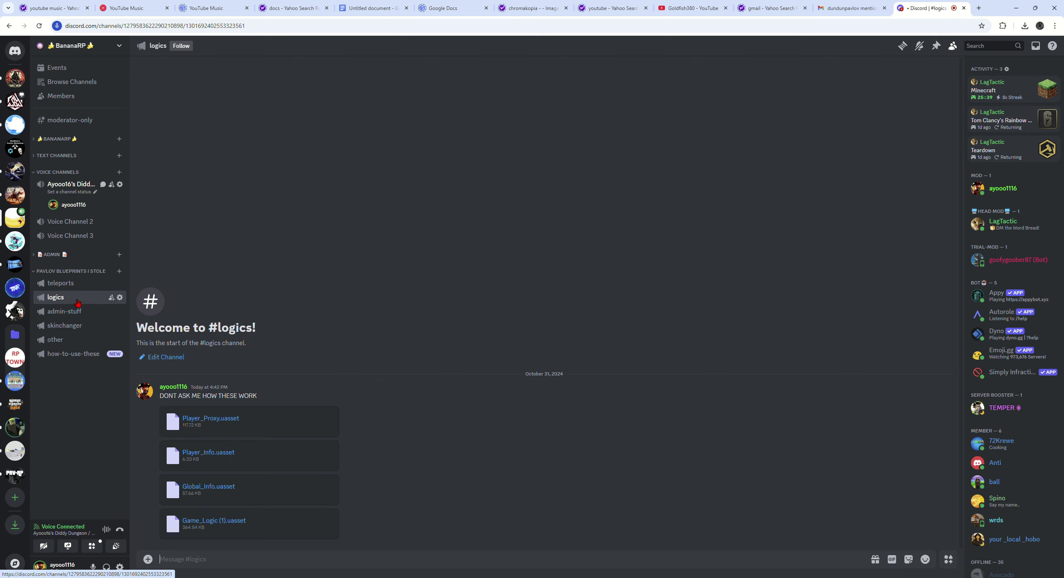
left_click(82, 285)
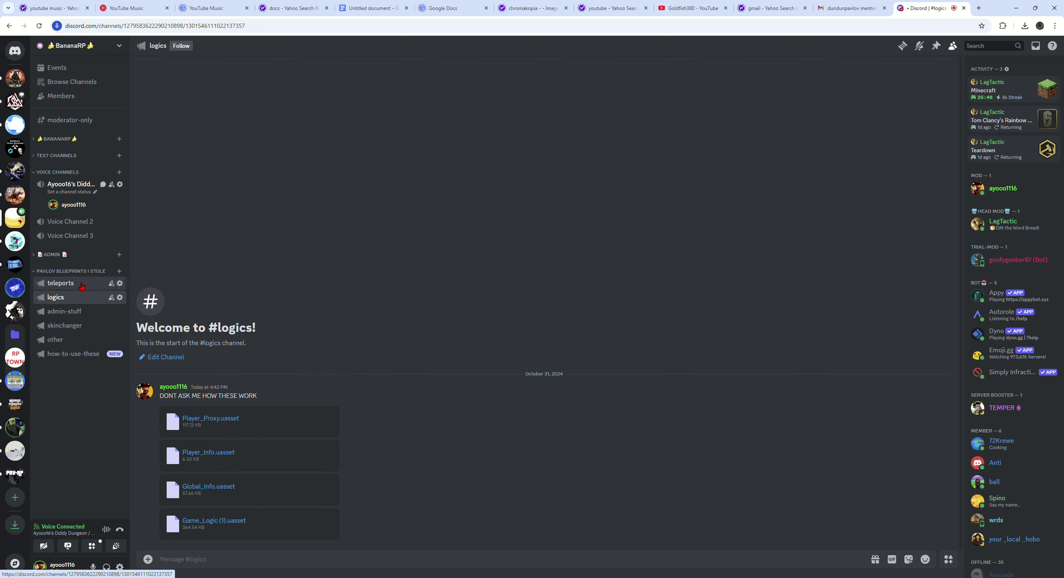
left_click(69, 326)
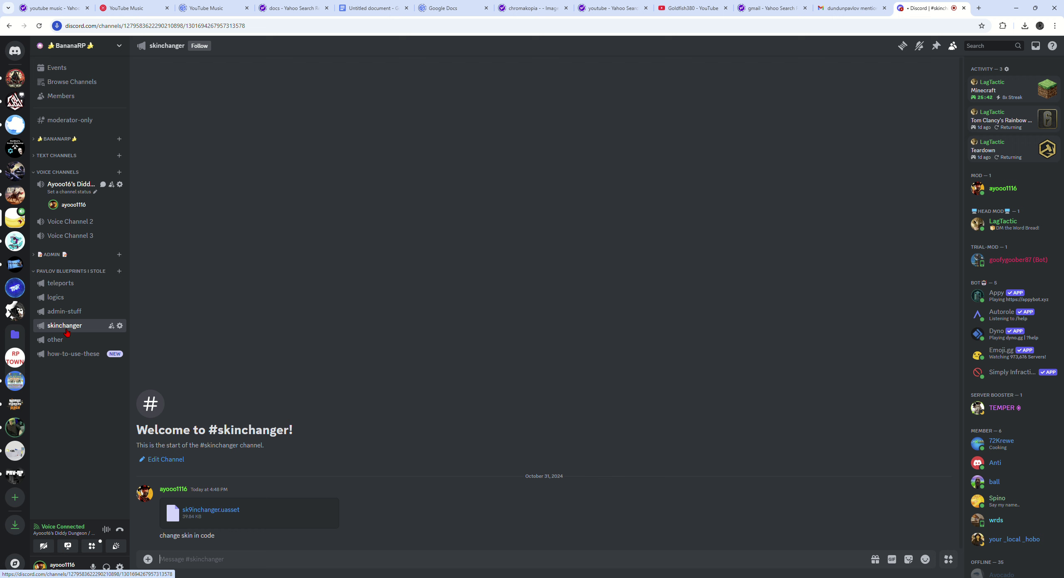
left_click(62, 343)
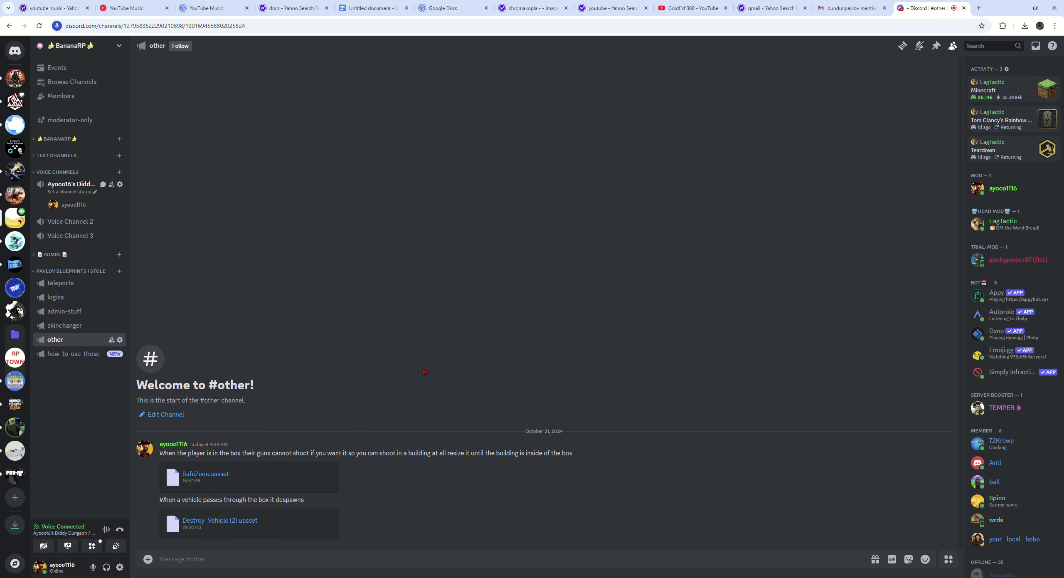
left_click(61, 283)
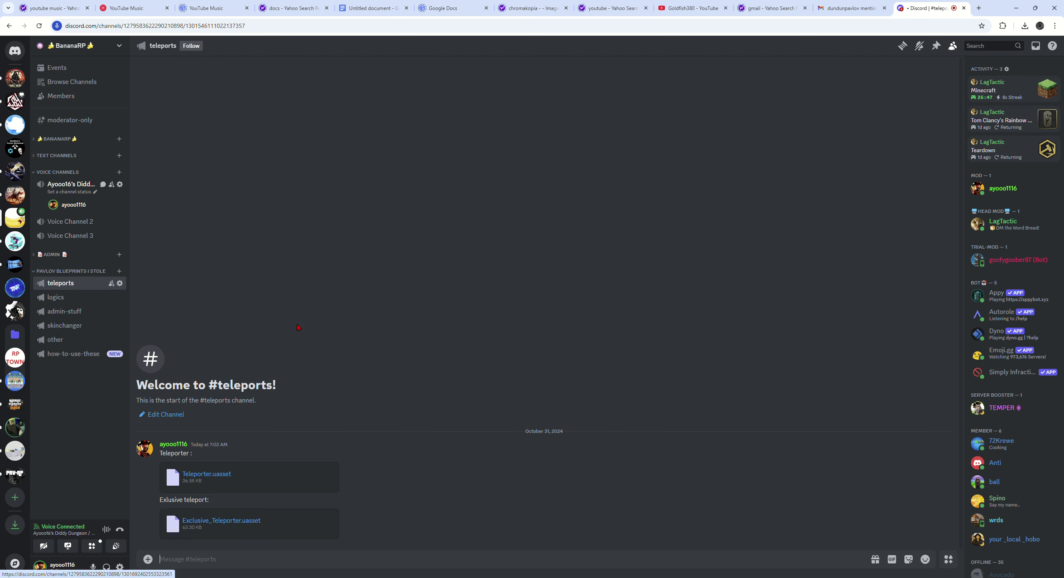
left_click(697, 577)
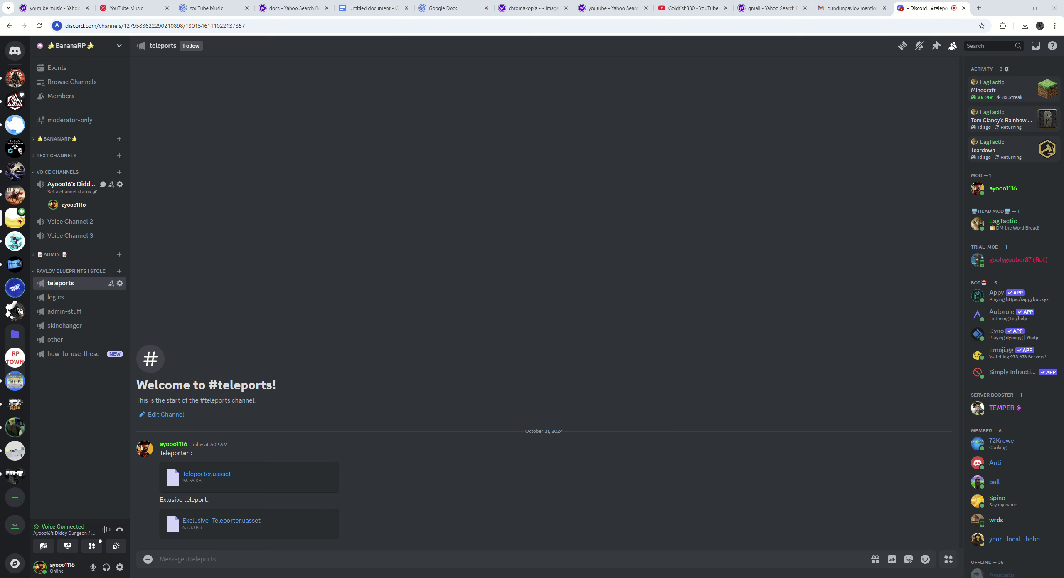
left_click(757, 558)
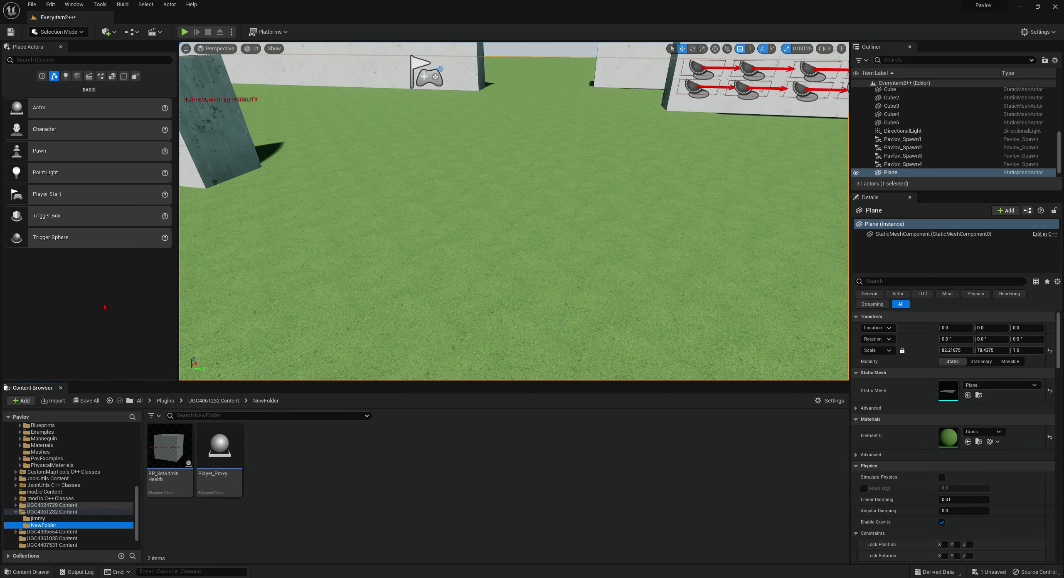